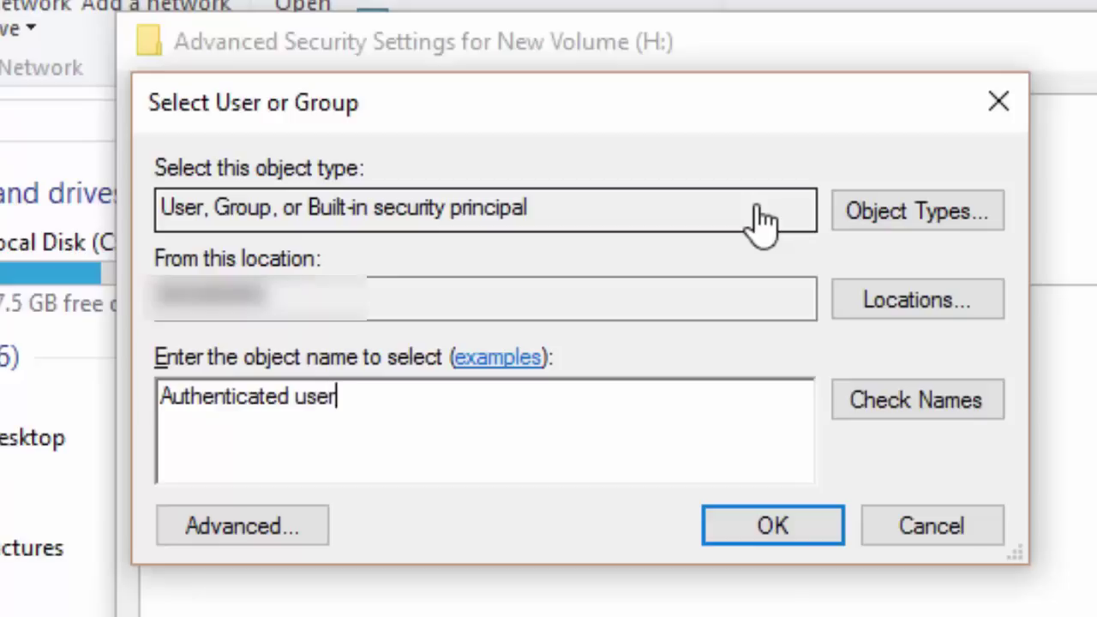
- Set the owner of New Volume (H:) to Authenticated users, apply the change and close the drive's properties
text(s)
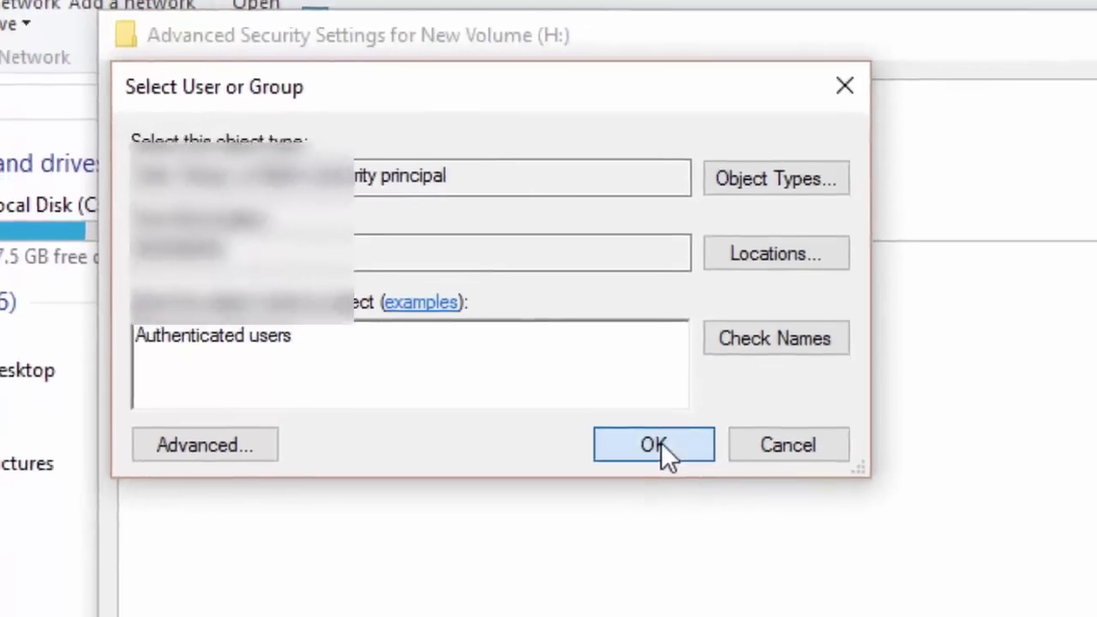
click(782, 528)
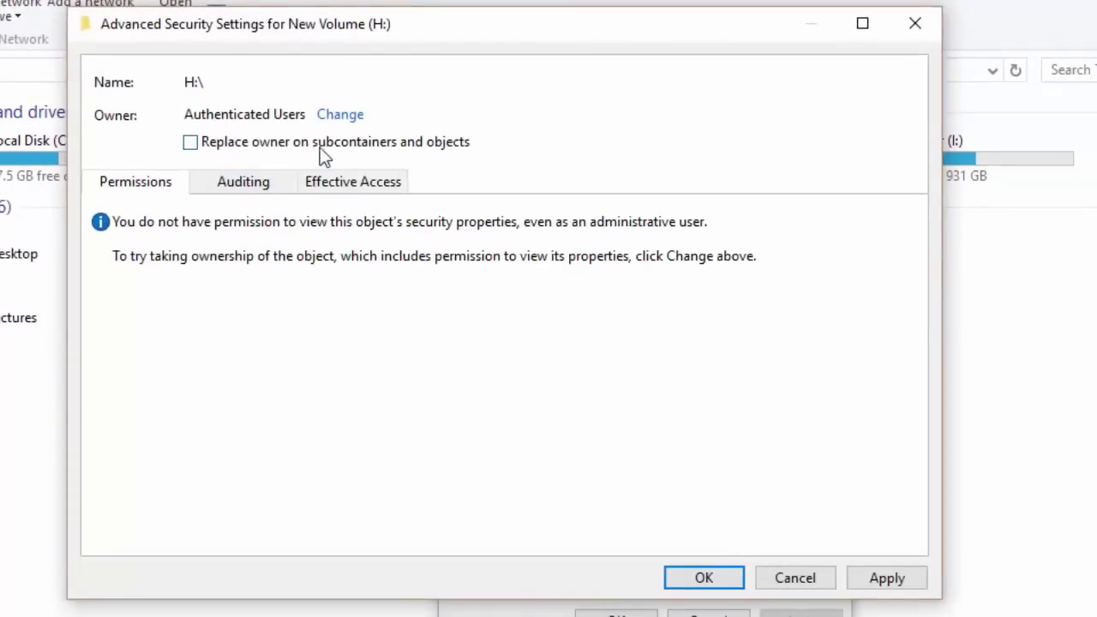
click(894, 583)
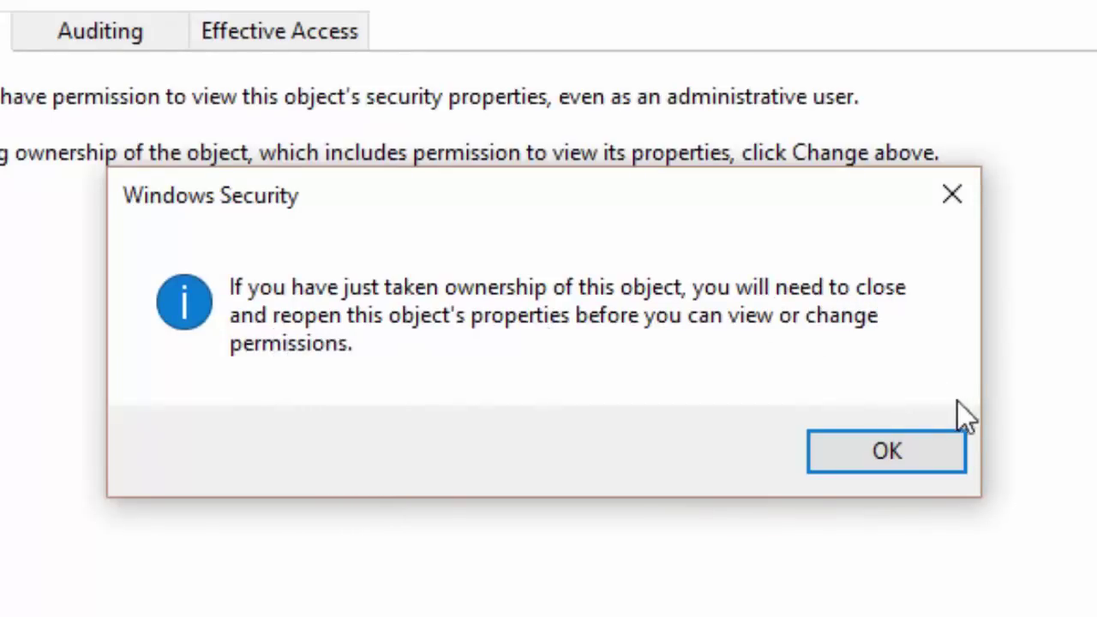
click(889, 456)
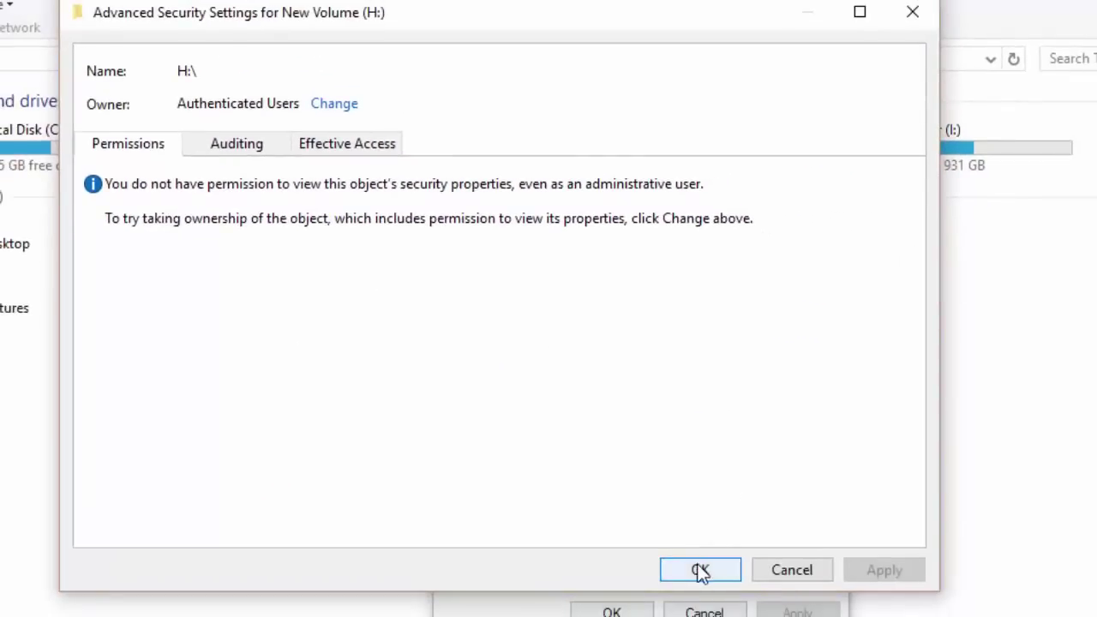
click(699, 570)
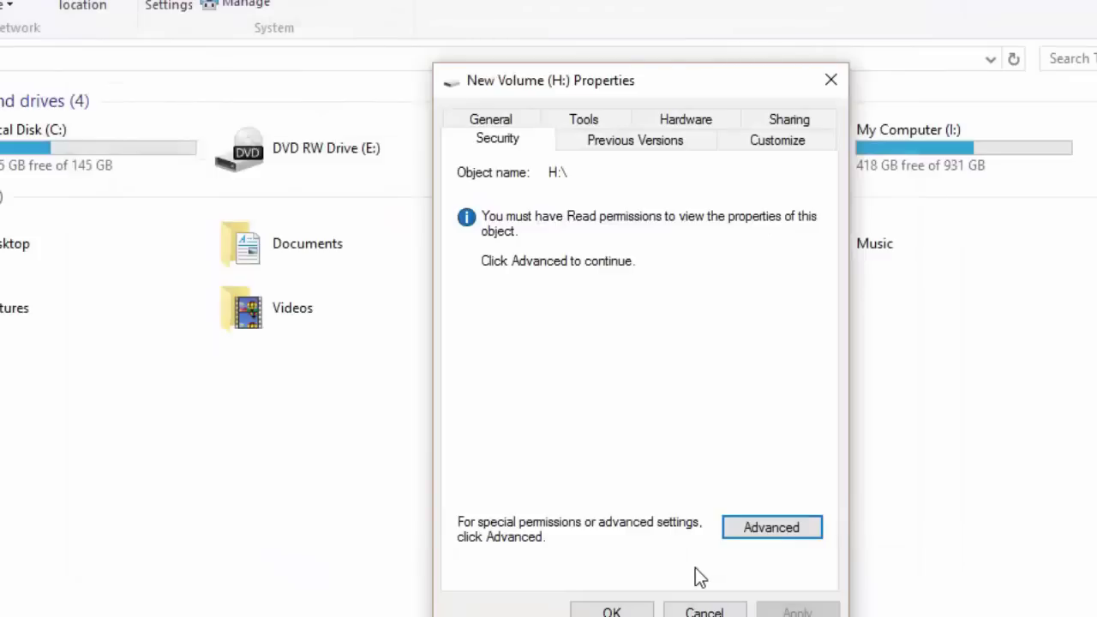
click(606, 608)
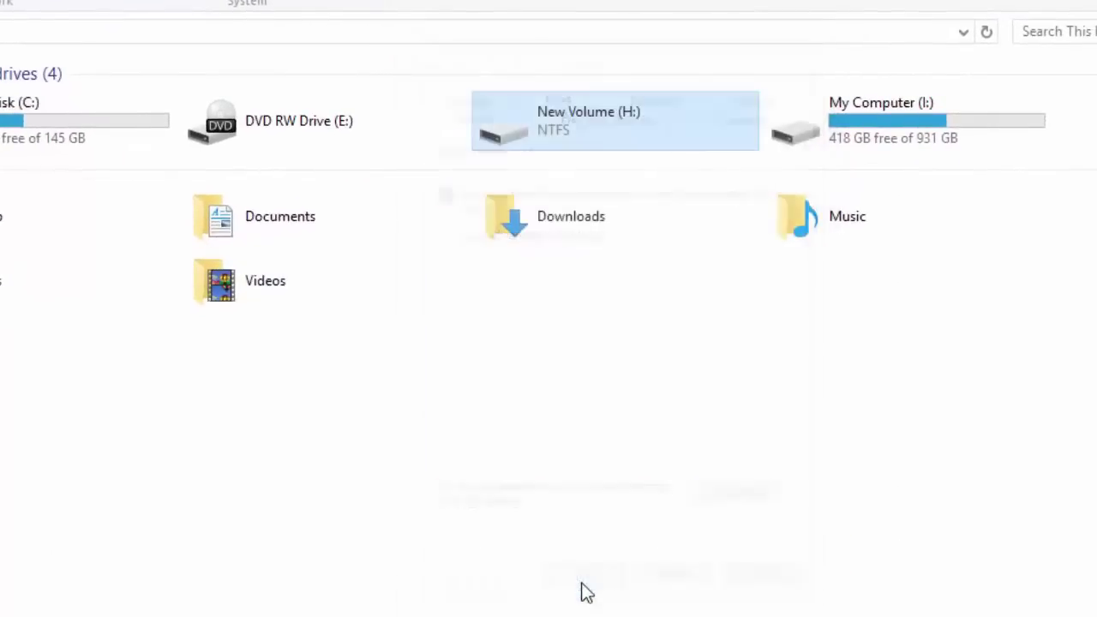
- Refresh the drive view, reopen the properties of New Volume (H:) and open its security permissions for editing
right_click(567, 418)
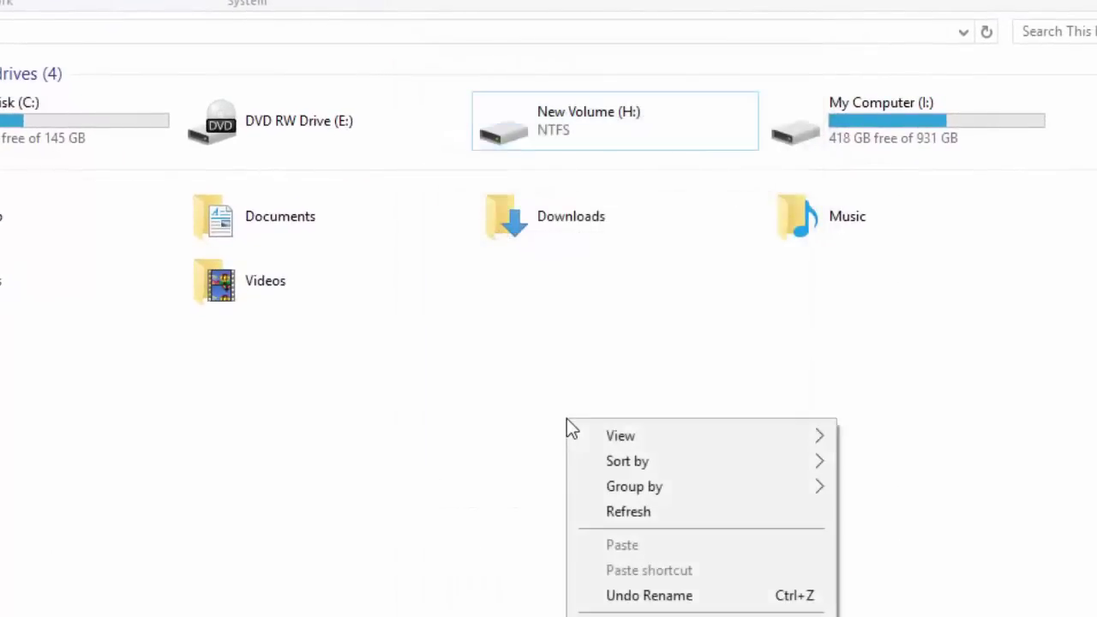
click(624, 512)
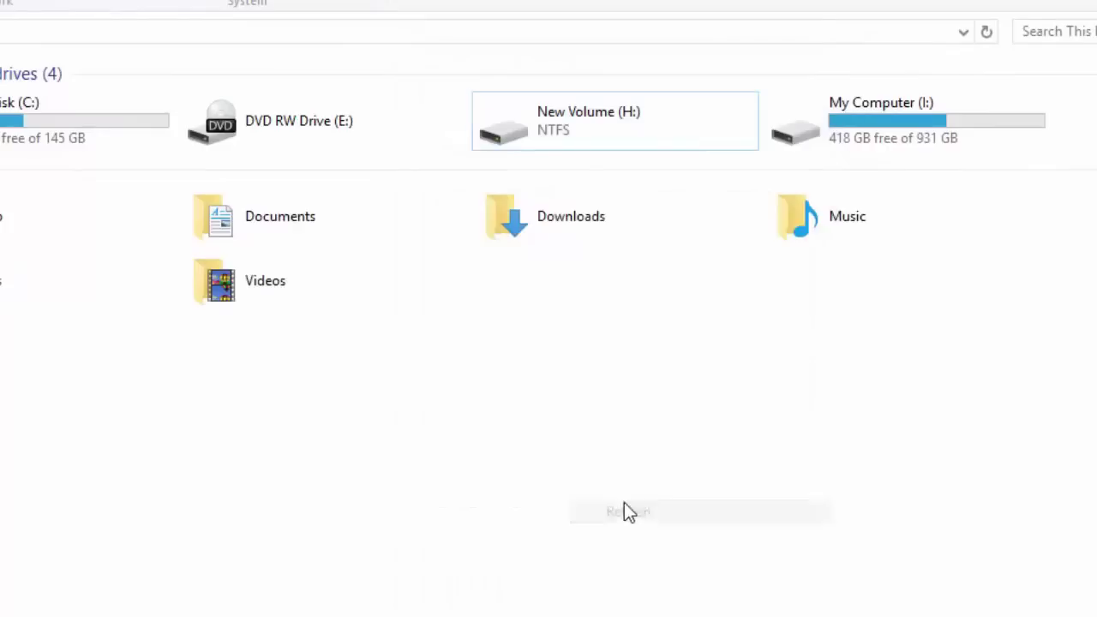
right_click(608, 139)
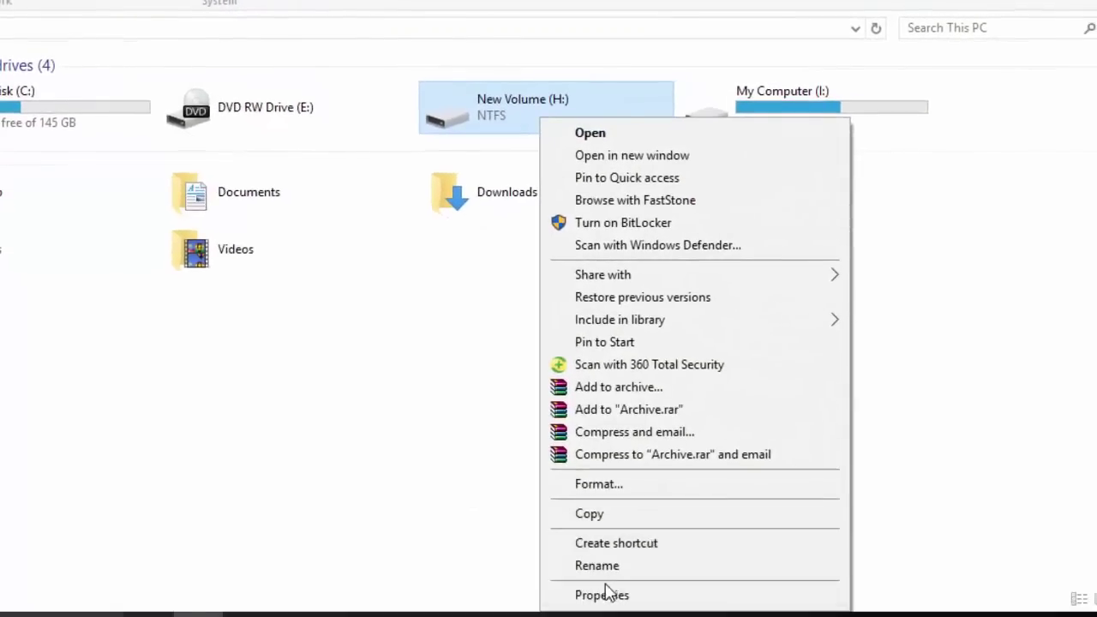
click(601, 597)
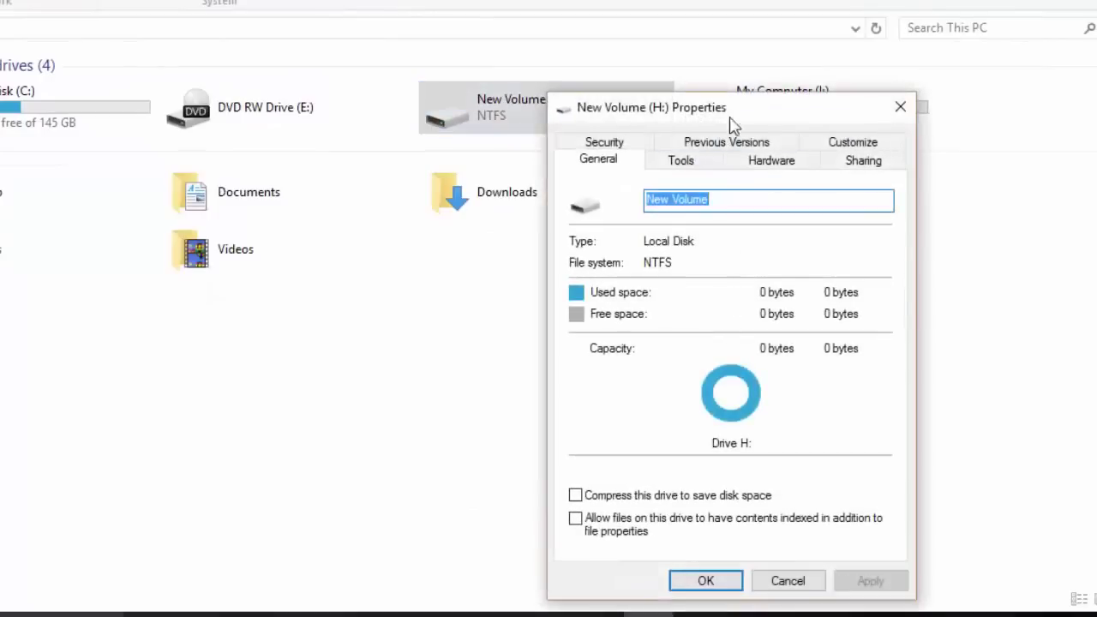
drag(736, 111, 553, 45)
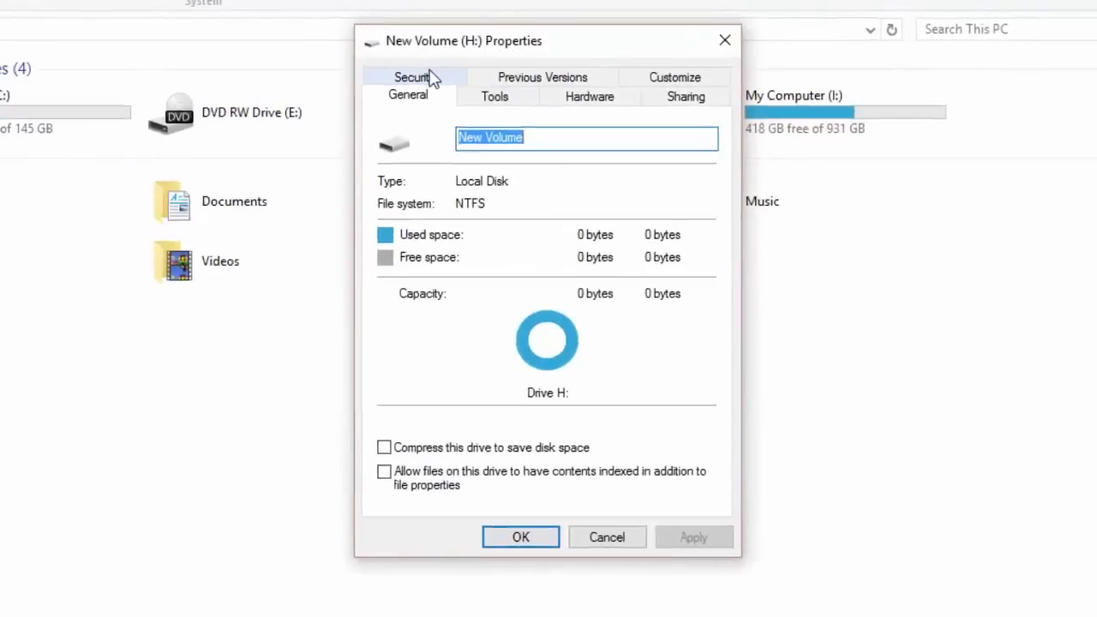
click(421, 74)
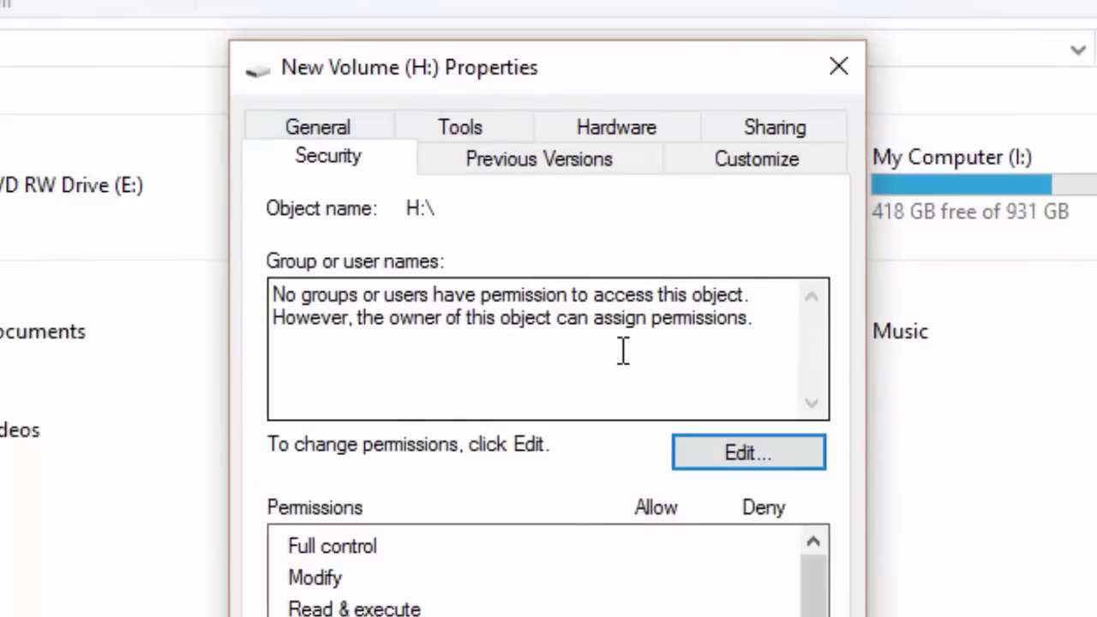
click(748, 453)
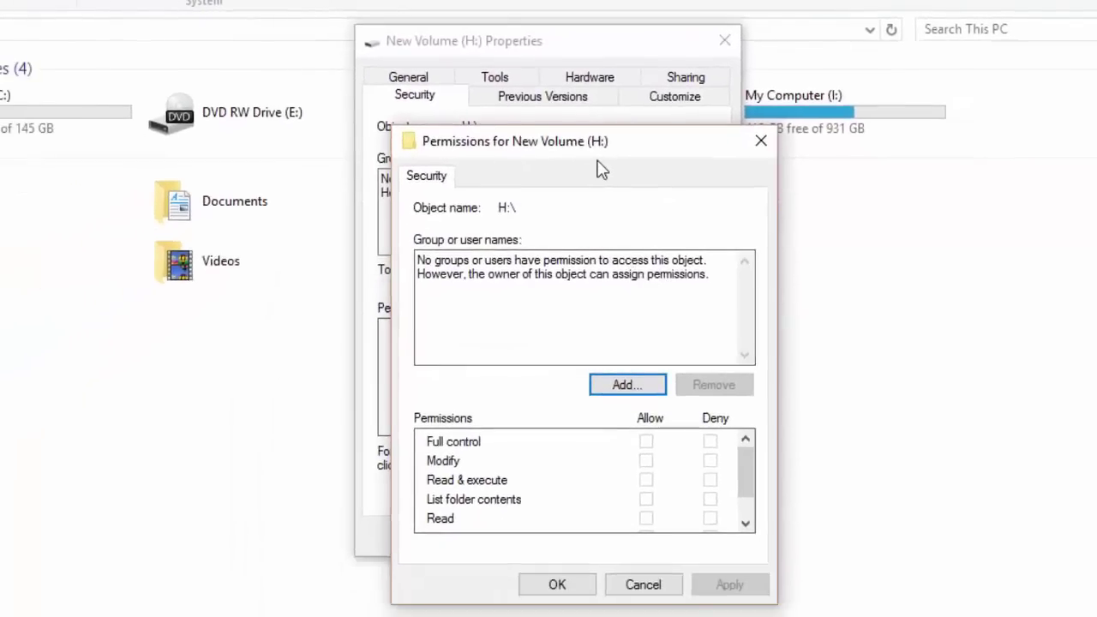
drag(613, 141, 587, 101)
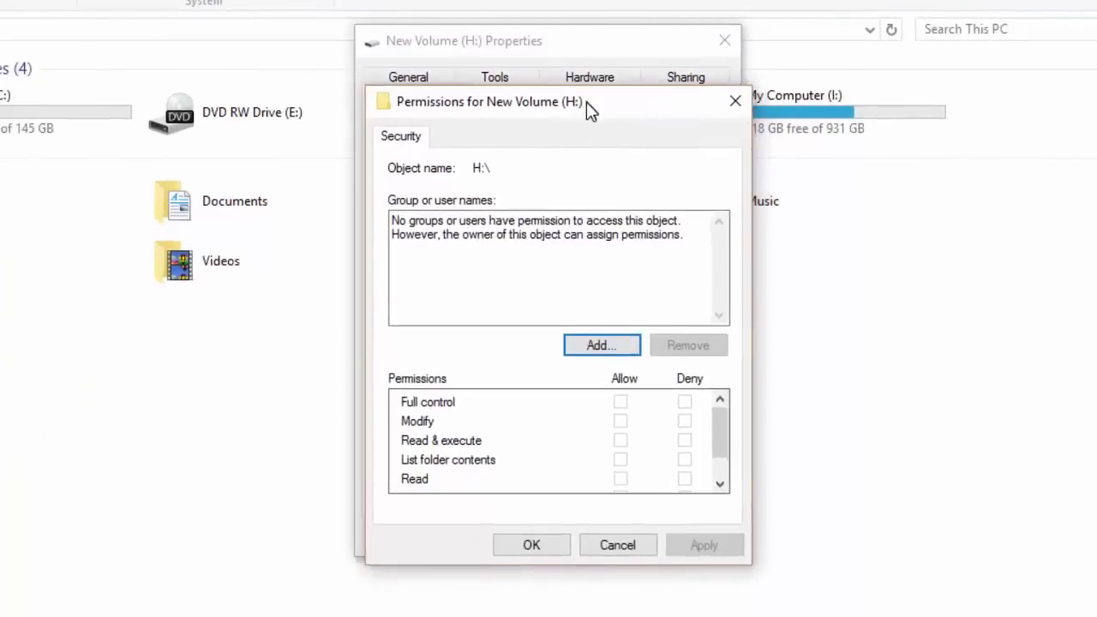
- Add the SYSTEM group to the permission entries of New Volume (H:)
click(609, 349)
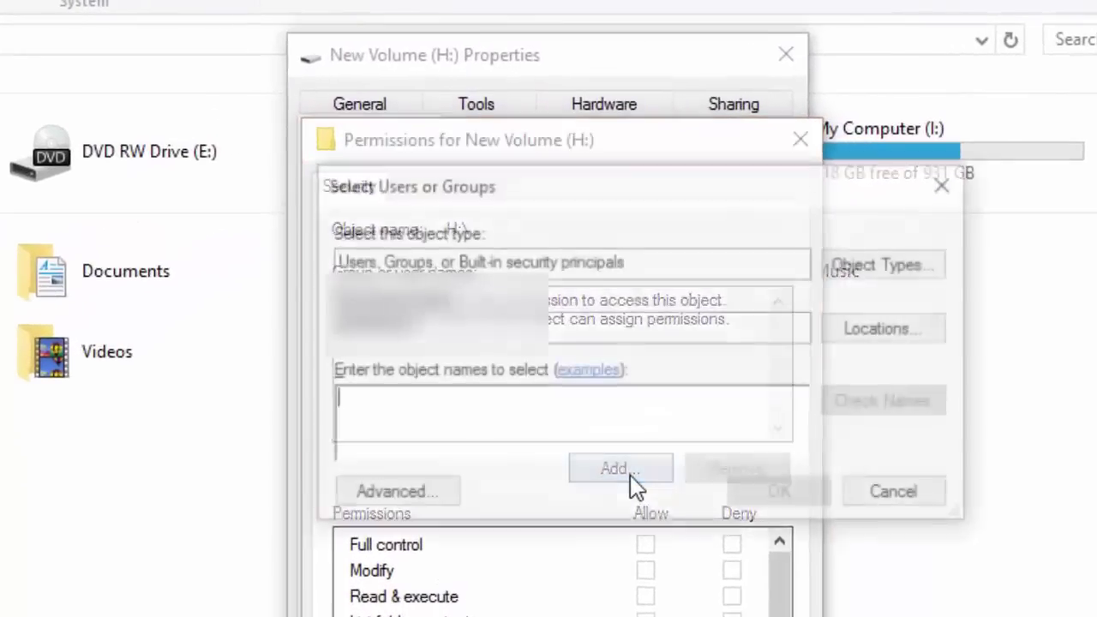
text(S)
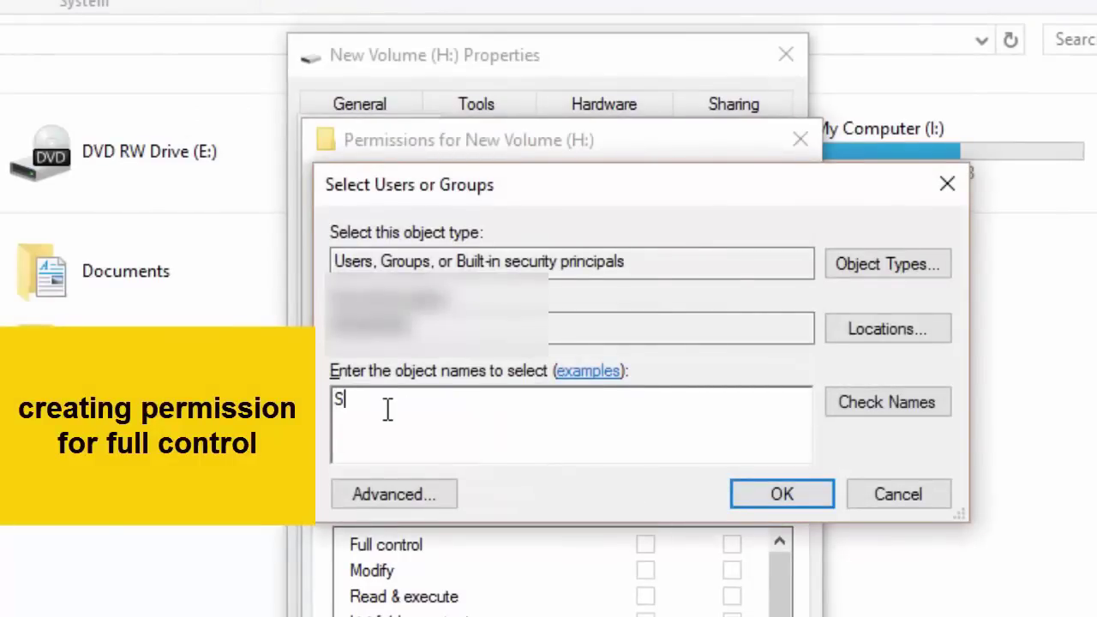
text(YSTEM)
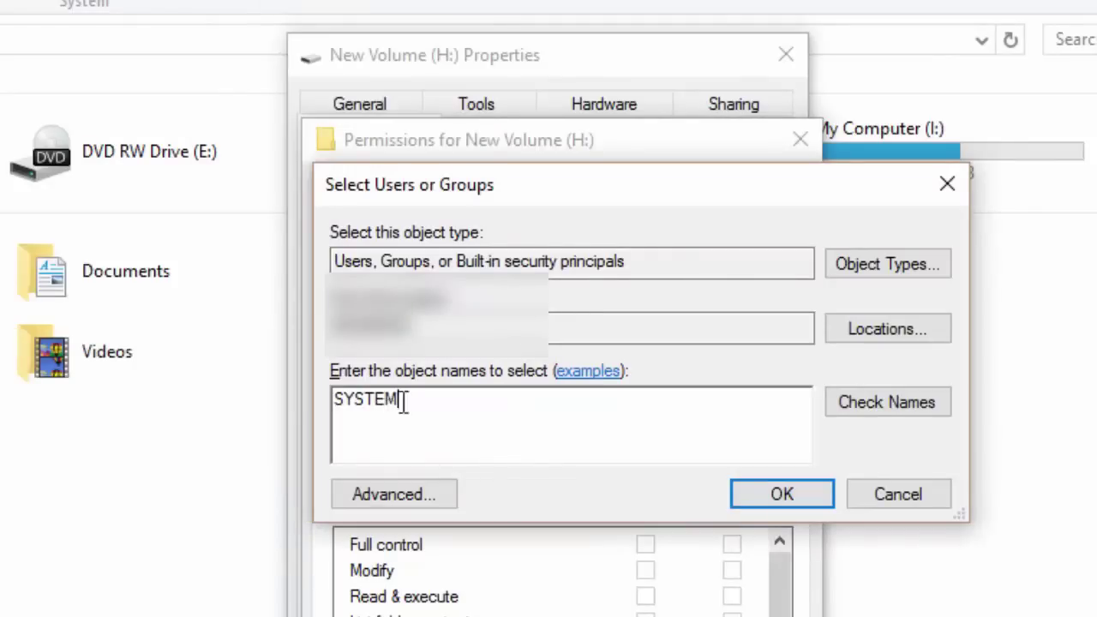
click(782, 495)
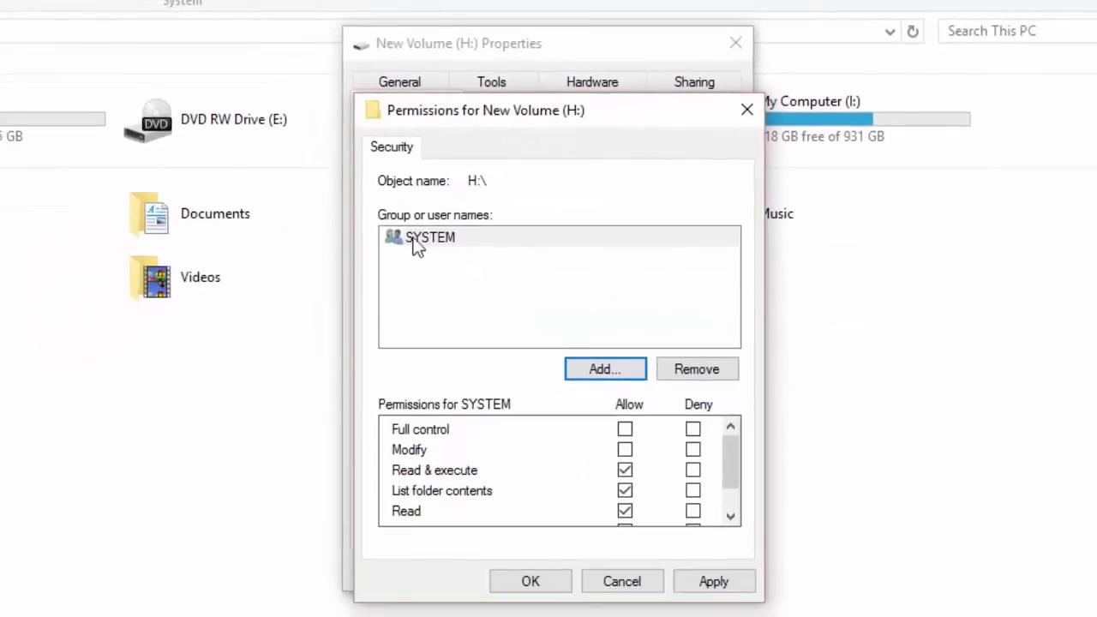
- Allow SYSTEM full control of New Volume (H:) and apply it, continuing past any security errors
click(625, 449)
drag(732, 454, 733, 487)
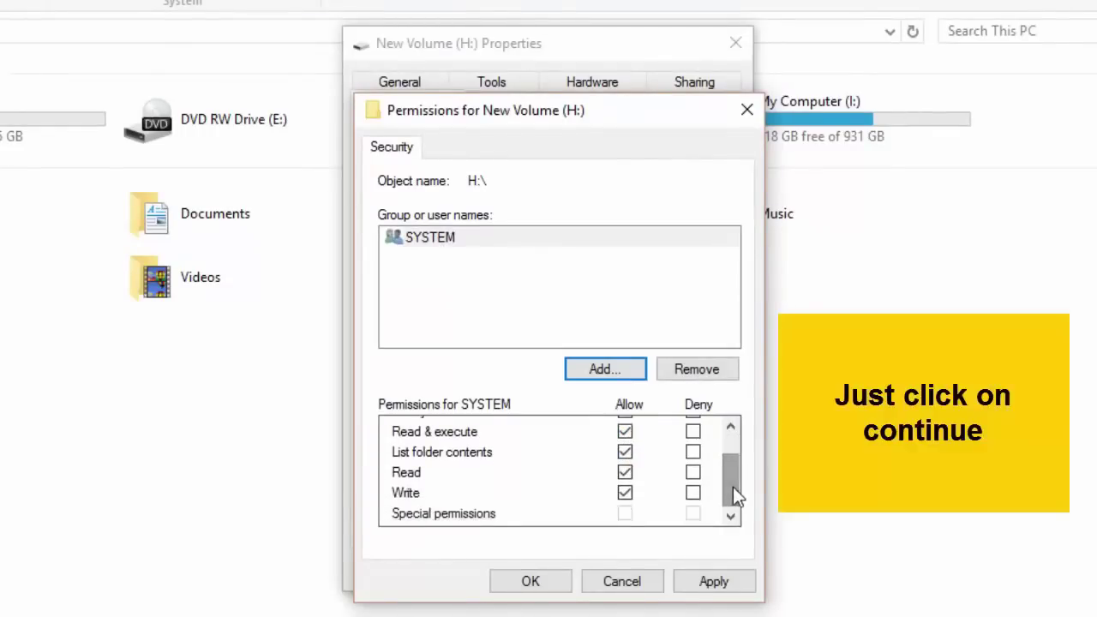
click(725, 599)
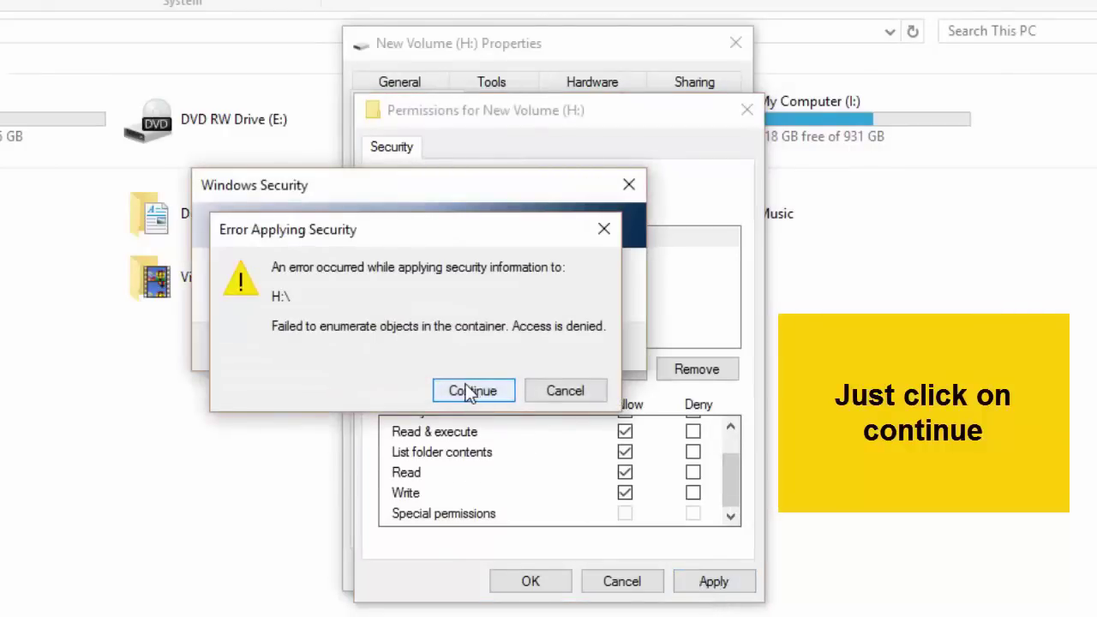
click(470, 393)
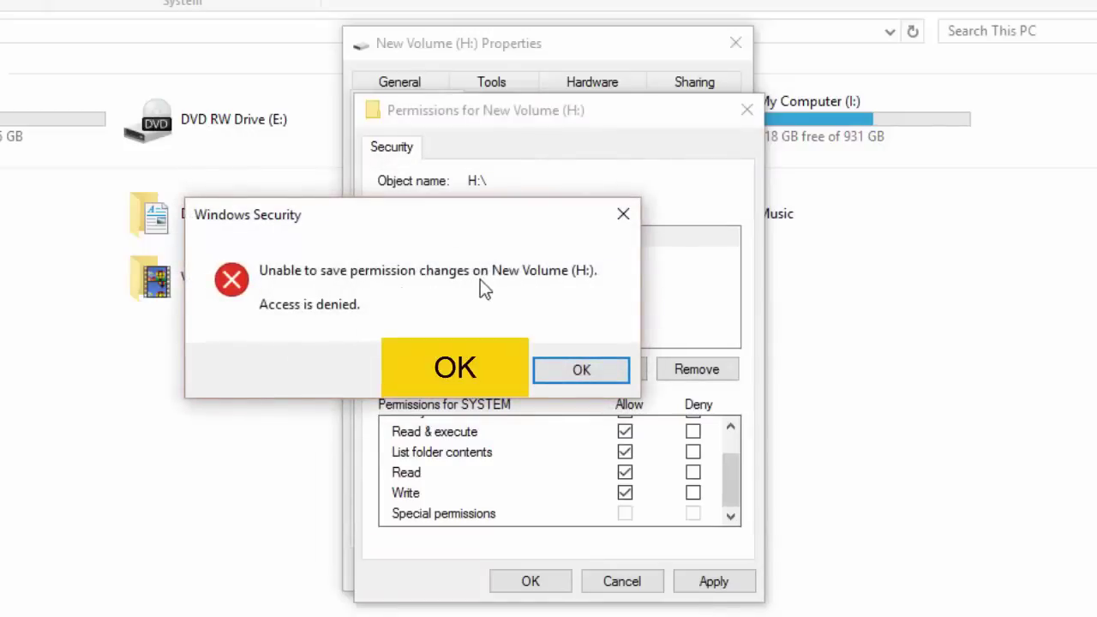
click(581, 371)
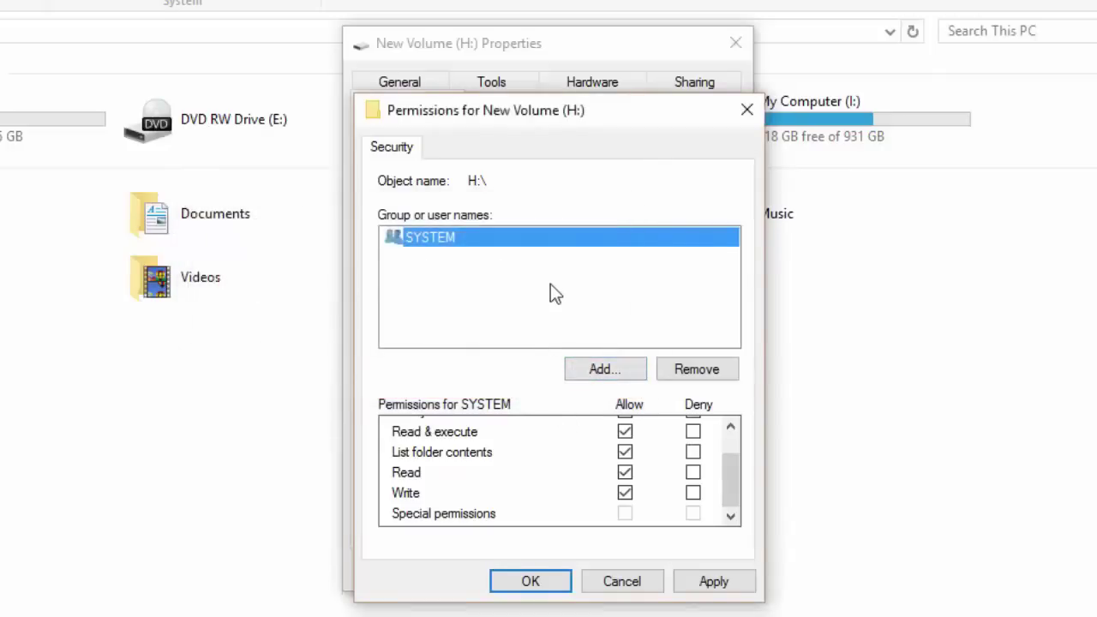
drag(742, 495, 739, 470)
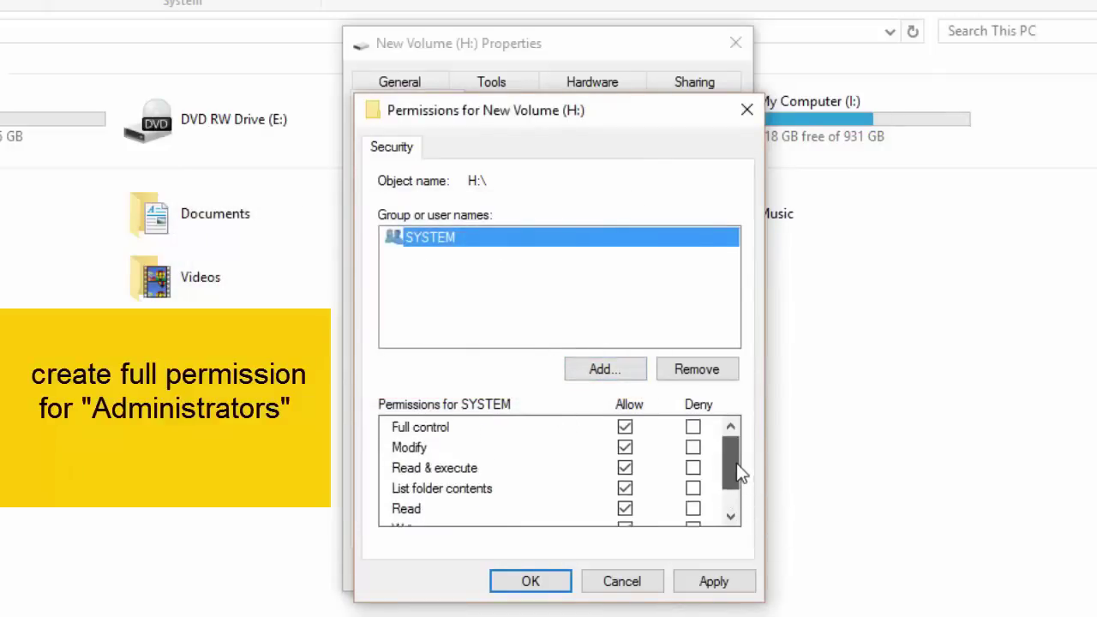
click(466, 297)
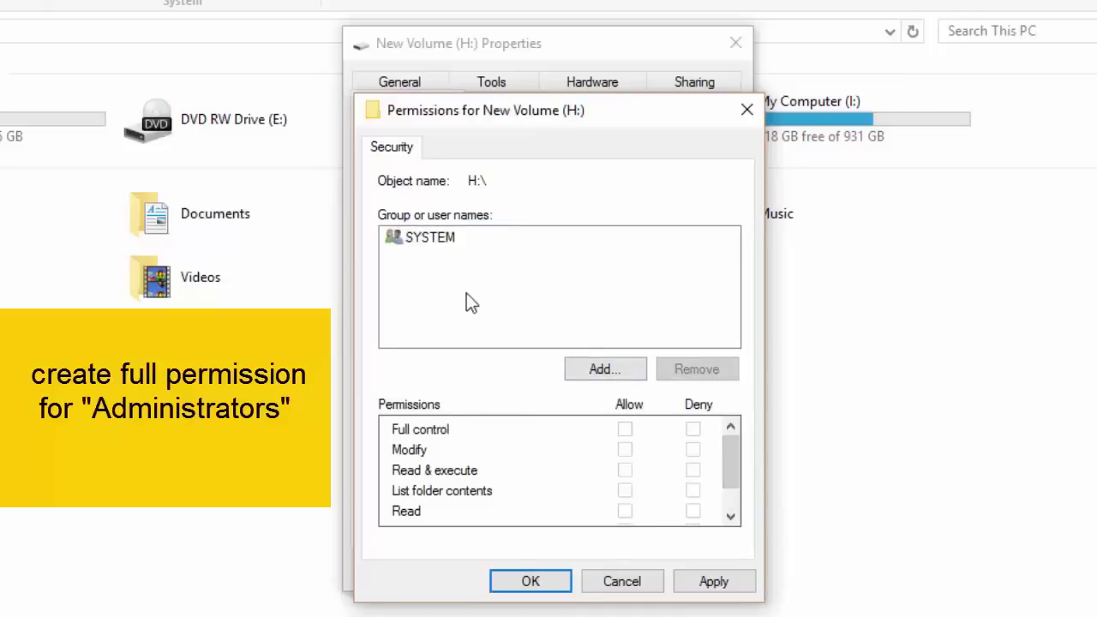
- Add the Administrators group to the permission entries of New Volume (H:)
click(605, 371)
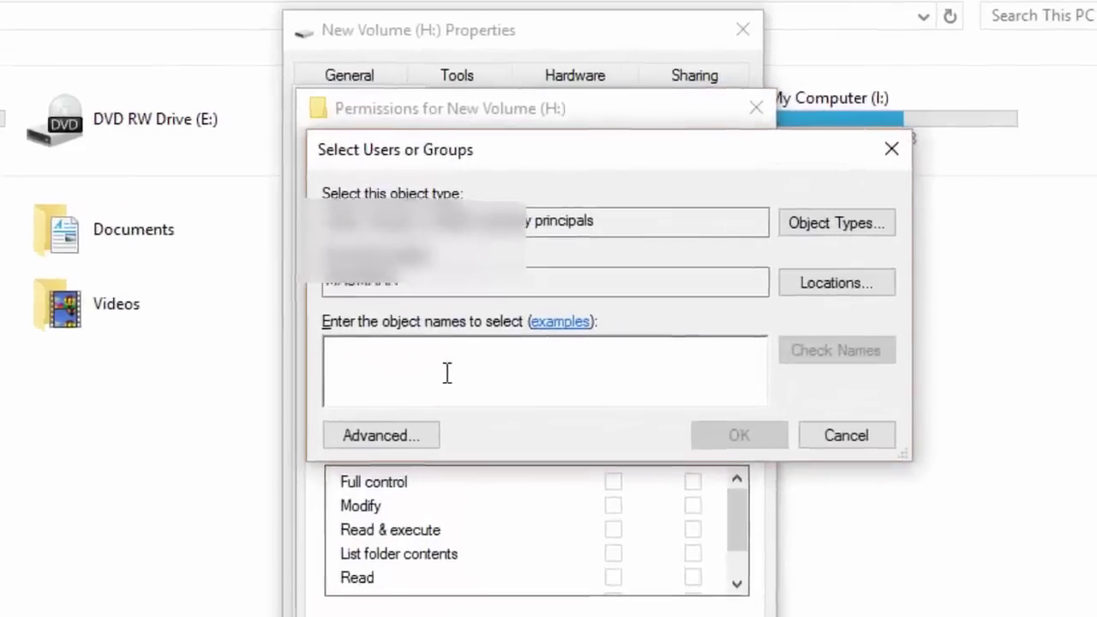
text(Ad)
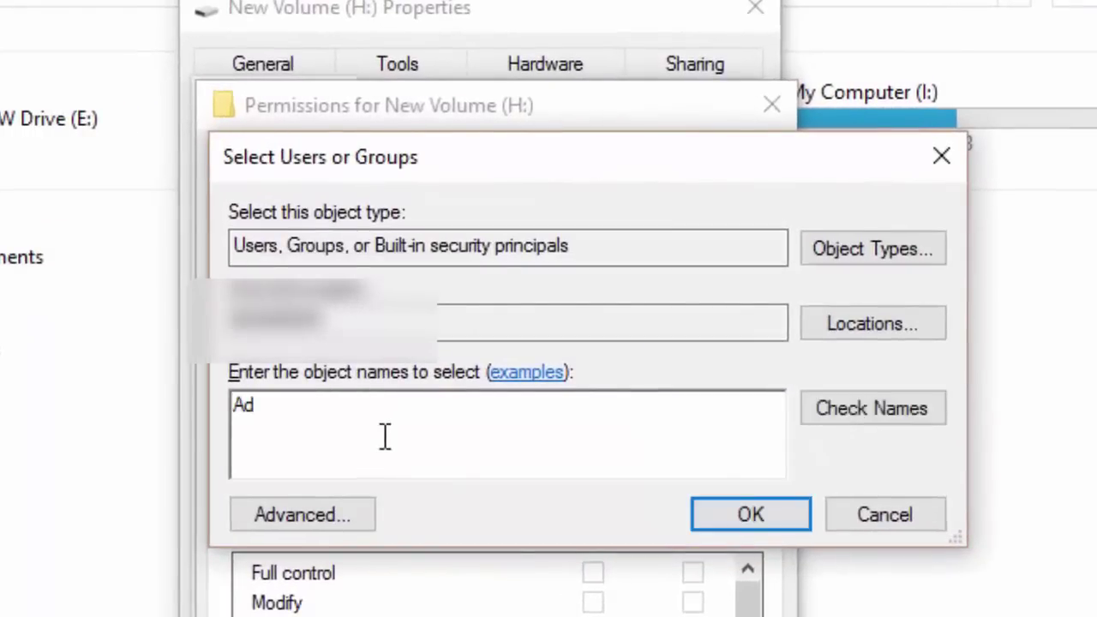
text(ministra)
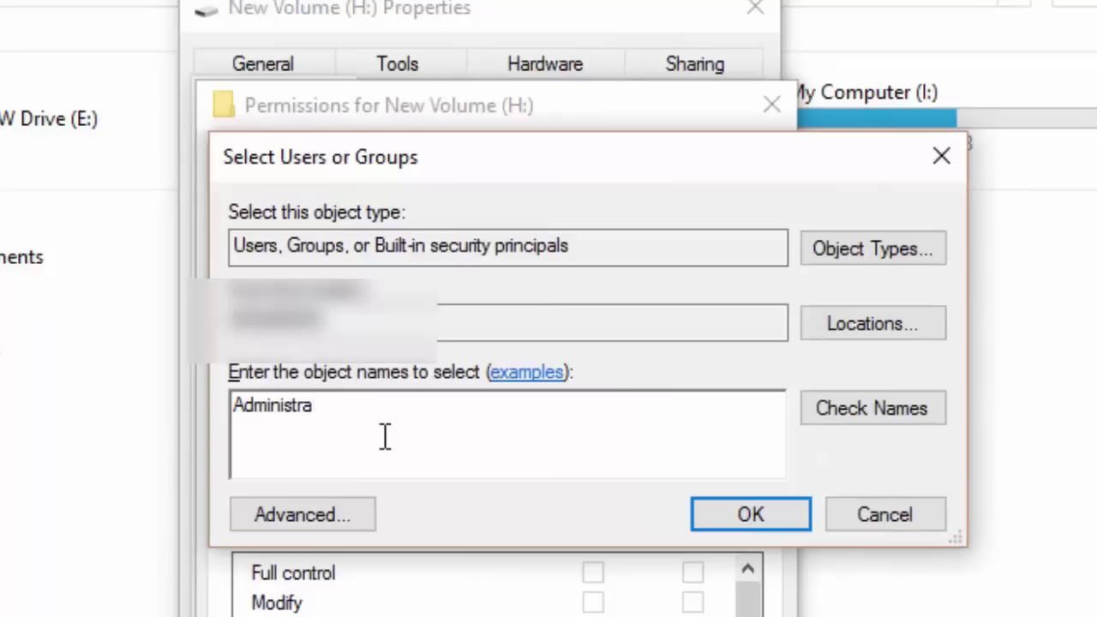
text(tors)
click(746, 514)
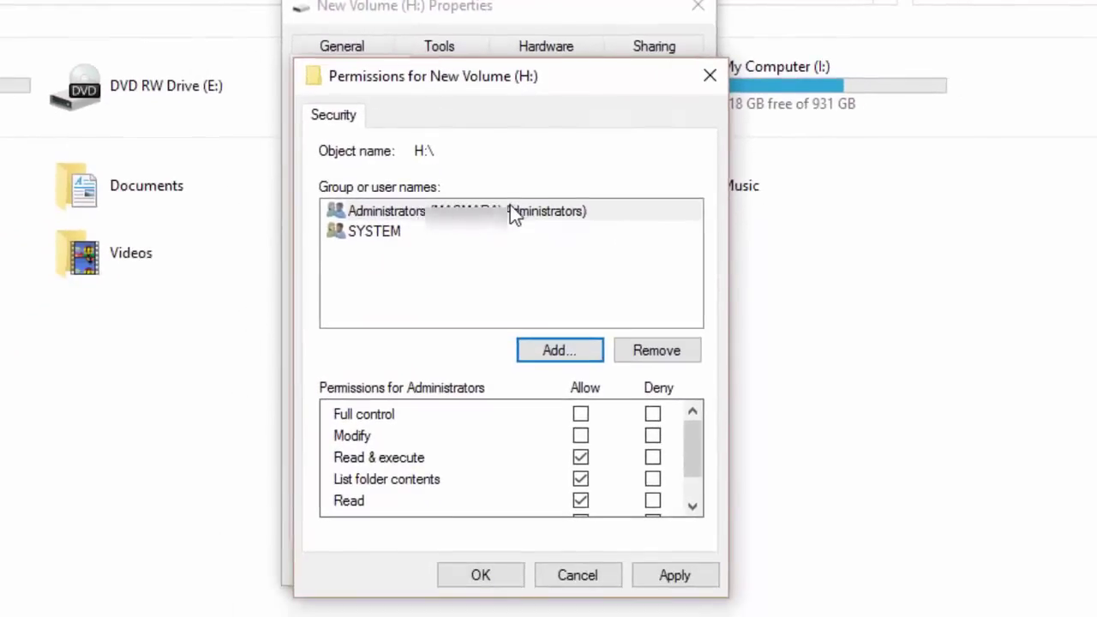
- Allow Administrators full control of New Volume (H:), apply it past any errors, and close the permissions editor
click(582, 438)
click(582, 415)
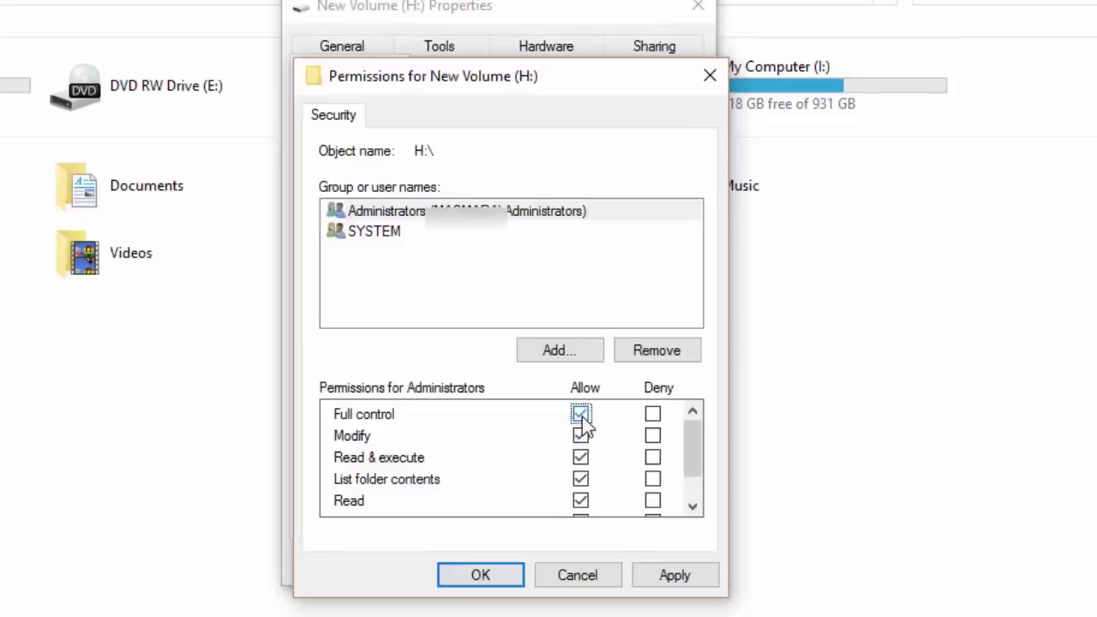
click(677, 579)
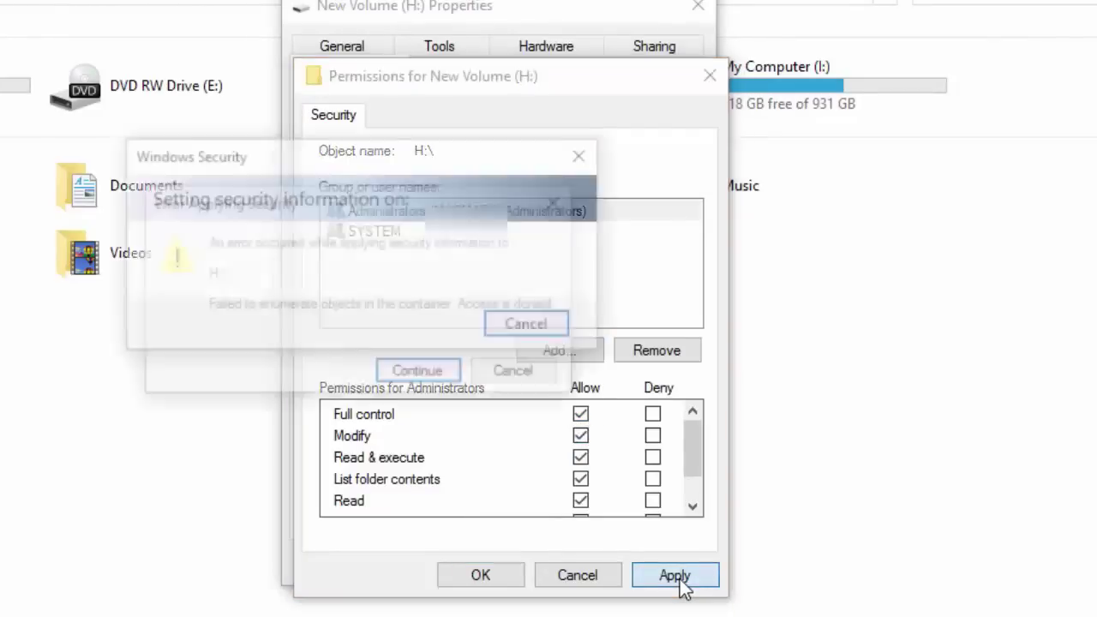
click(436, 380)
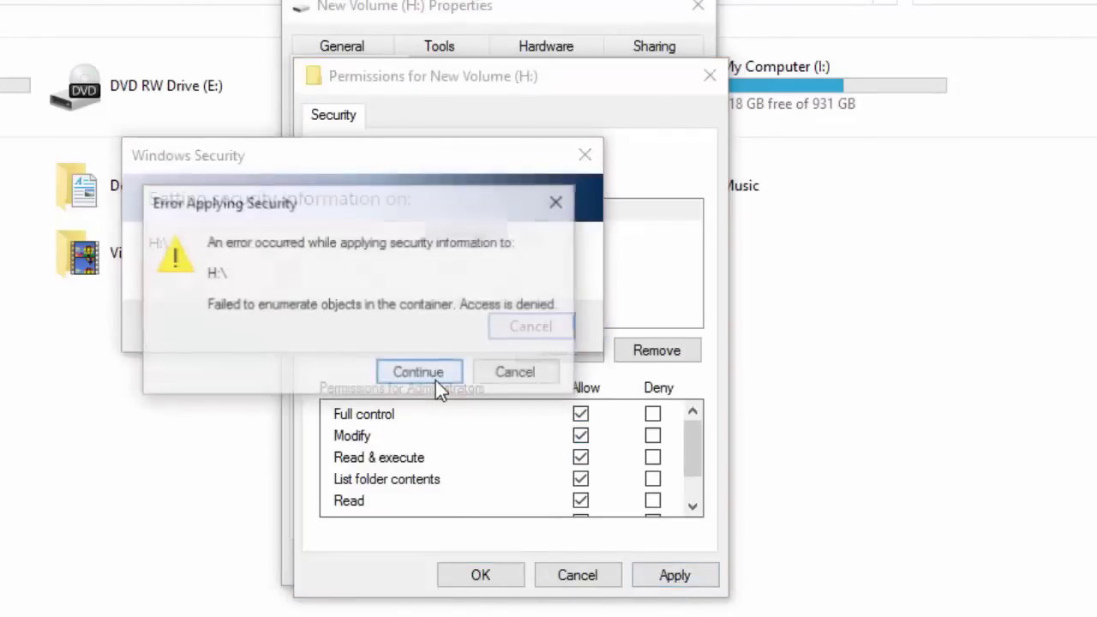
click(436, 381)
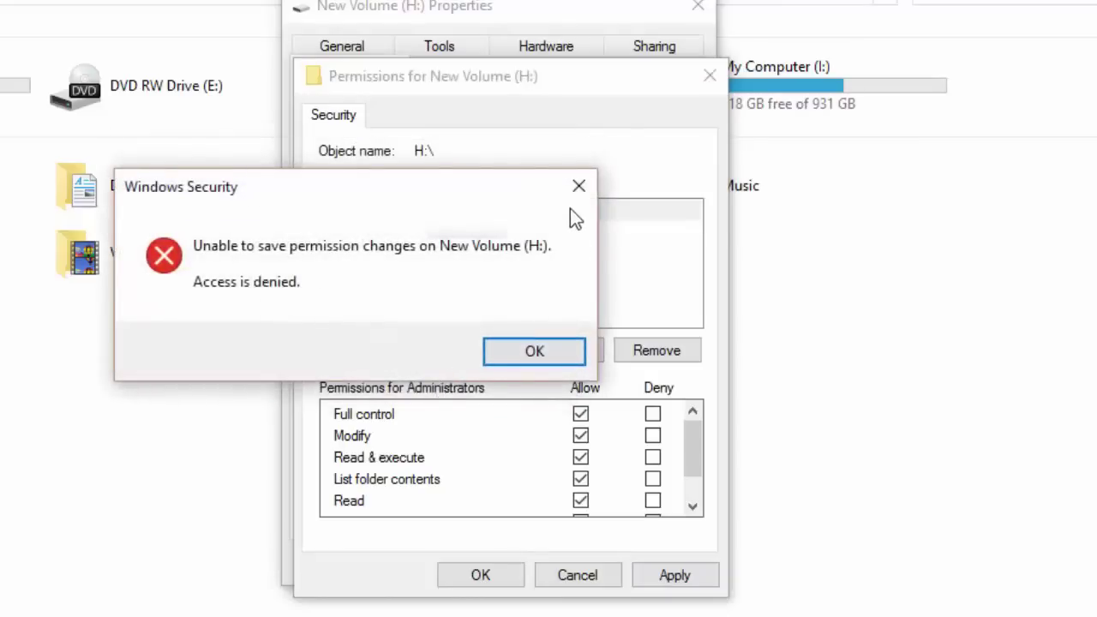
click(532, 352)
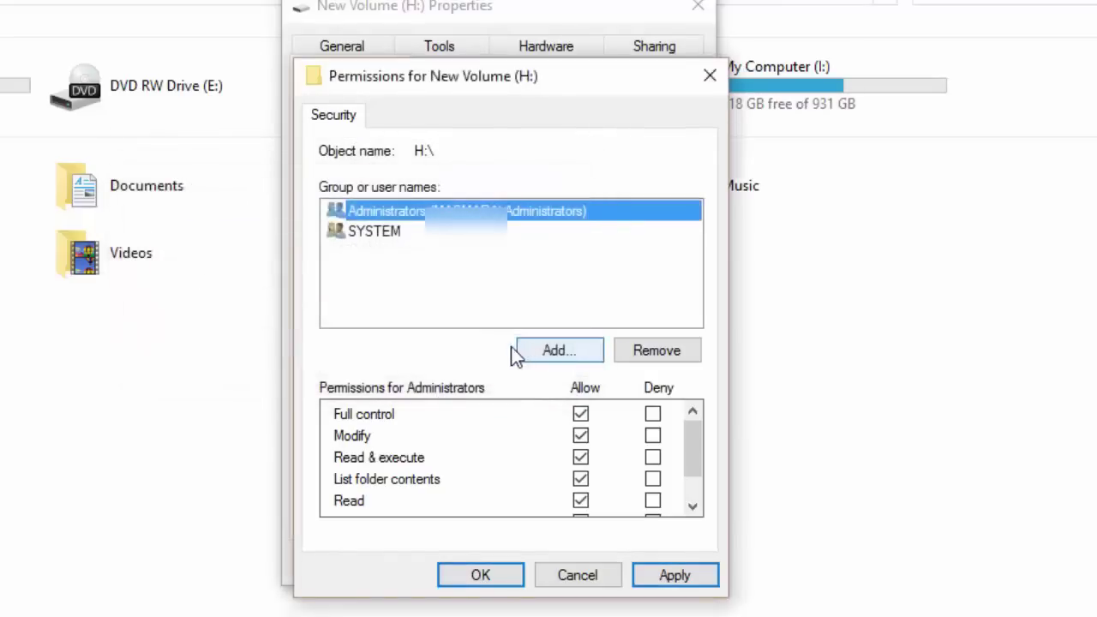
click(470, 306)
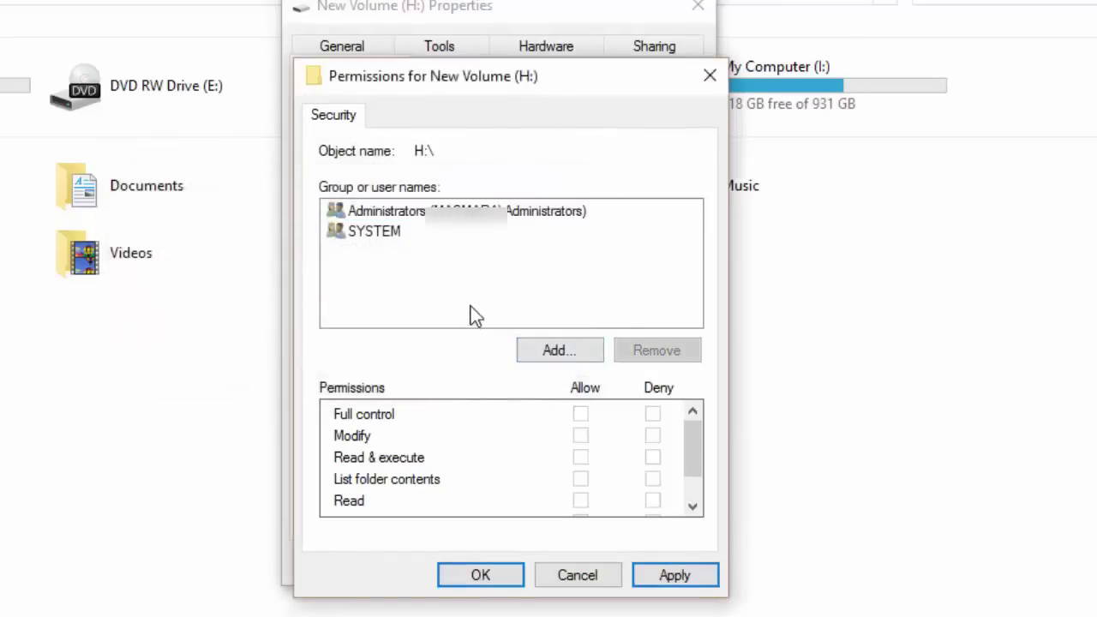
click(710, 75)
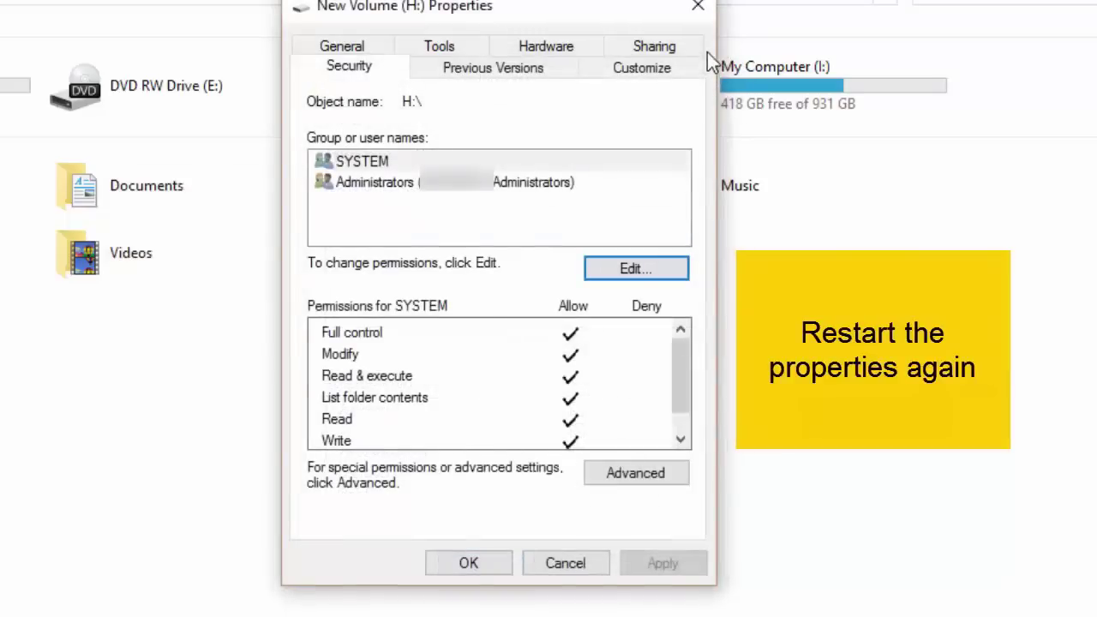
- Close the New Volume (H:) properties and try to open the drive from the refreshed drive list
click(698, 8)
right_click(515, 341)
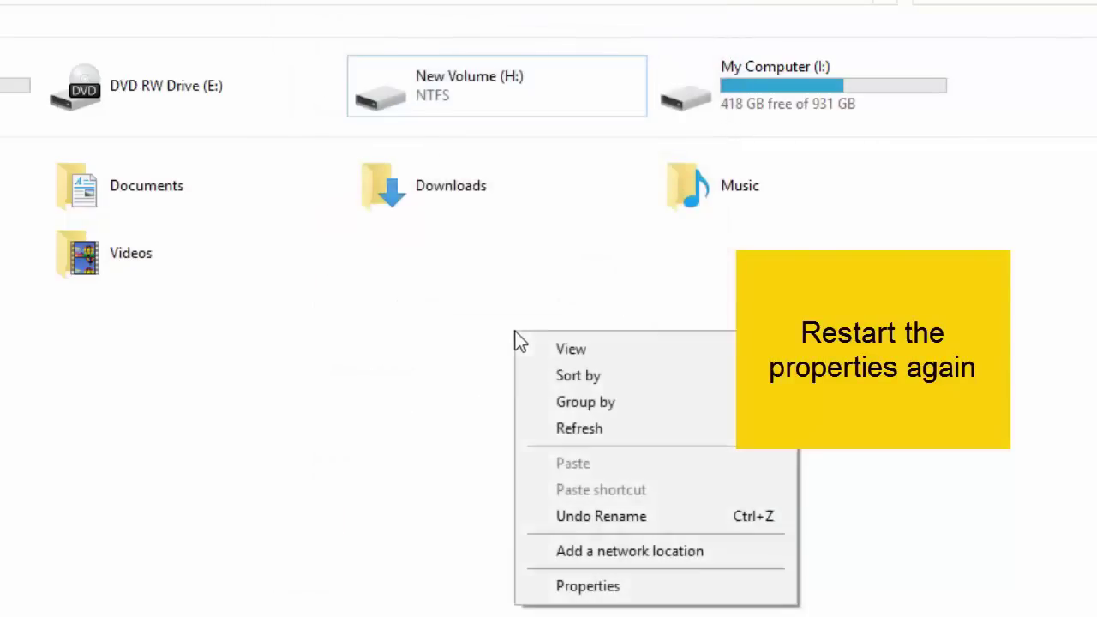
click(578, 439)
double_click(505, 121)
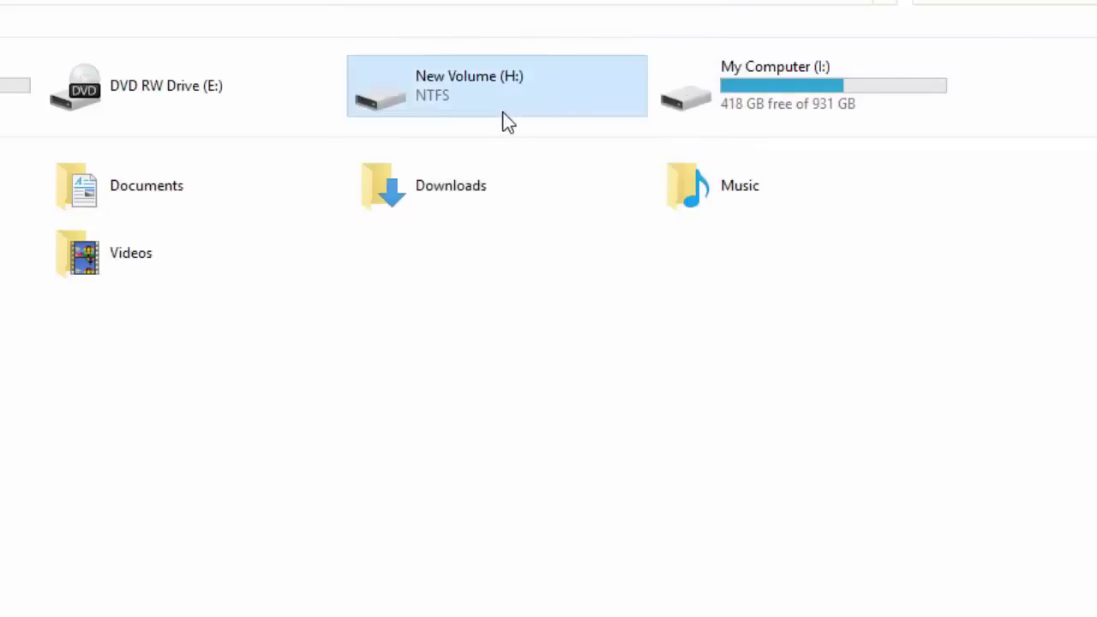
click(484, 278)
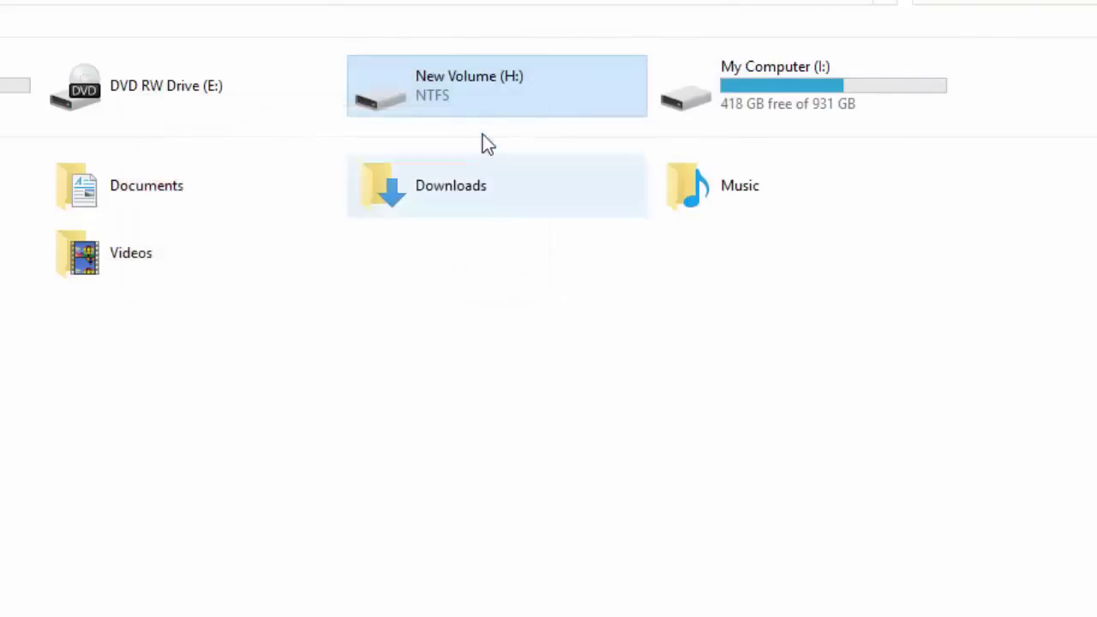
- Reopen the properties of New Volume (H:) and show its security settings
right_click(481, 76)
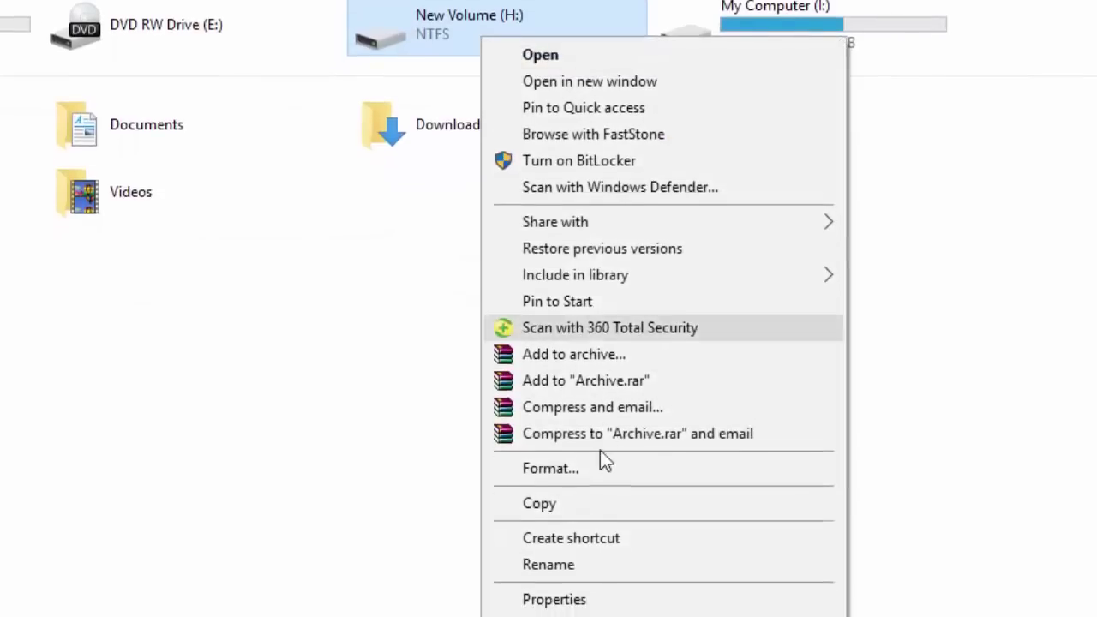
click(577, 616)
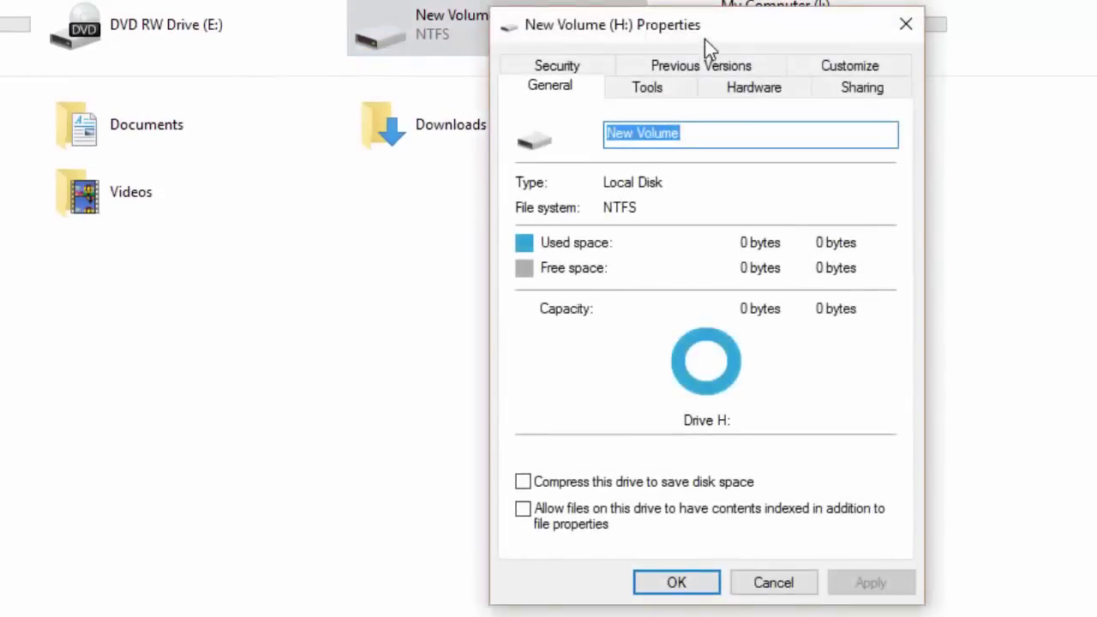
drag(708, 33, 564, 16)
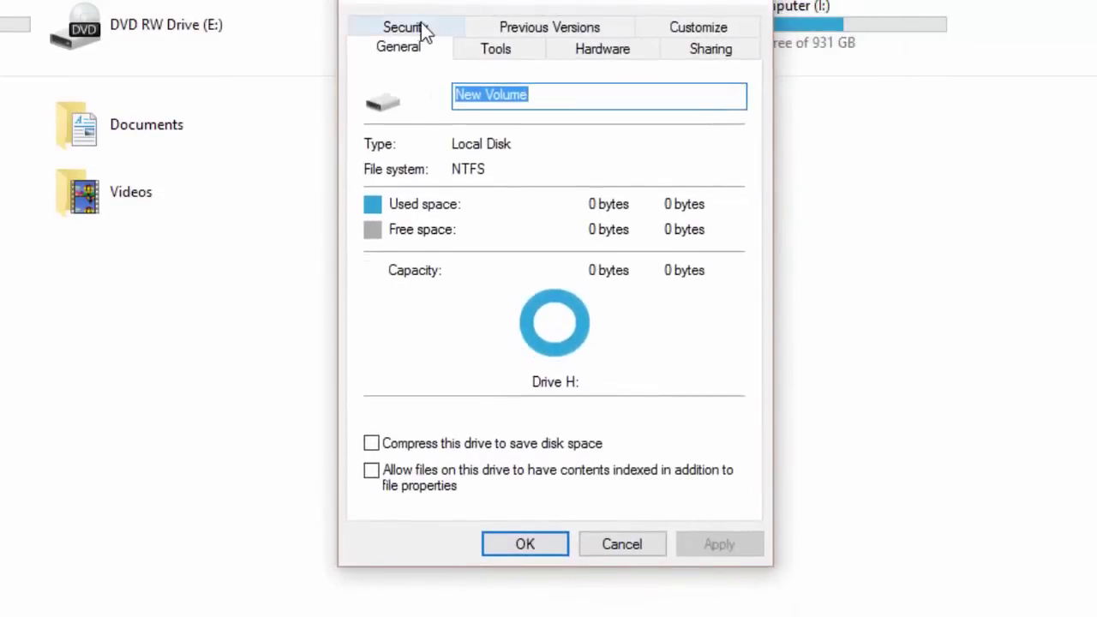
click(421, 34)
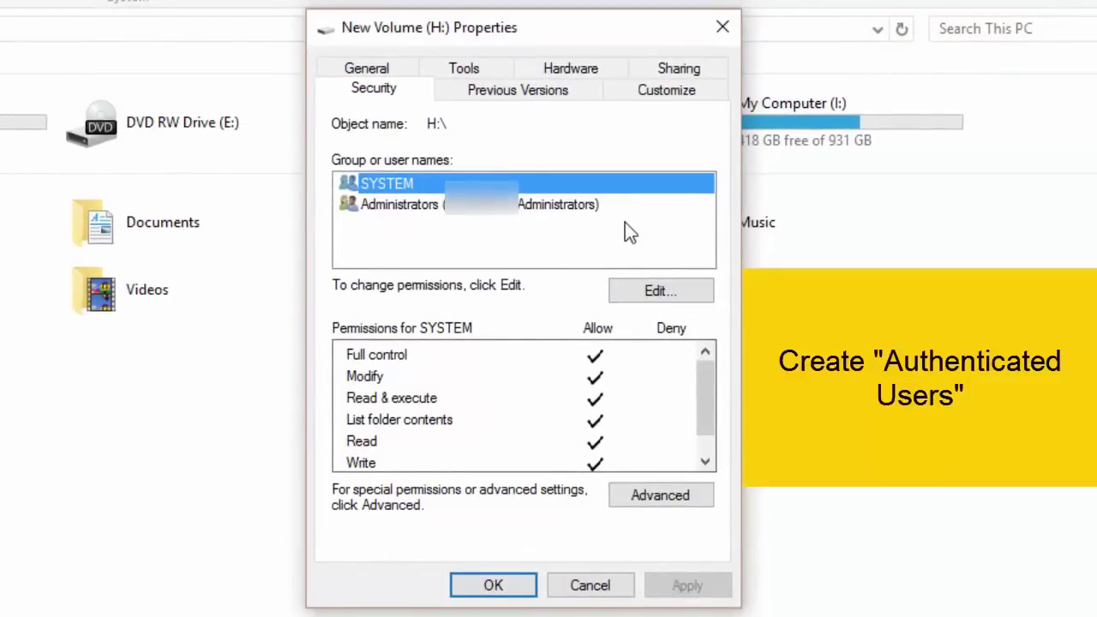
- Add the Authenticated Users group to the permission entries of New Volume (H:)
click(654, 231)
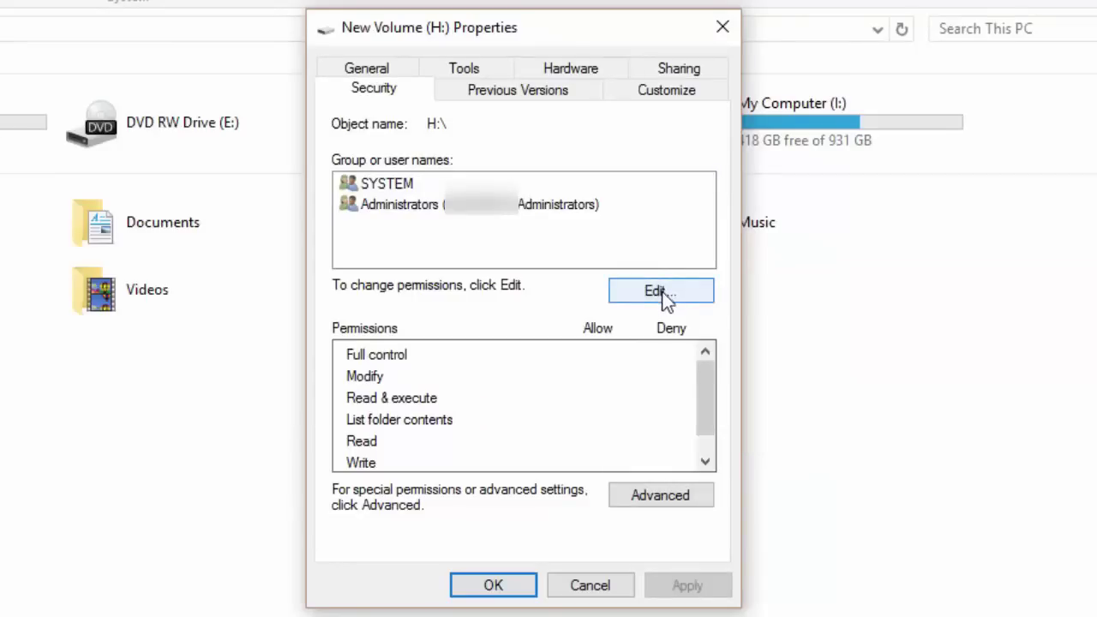
click(661, 290)
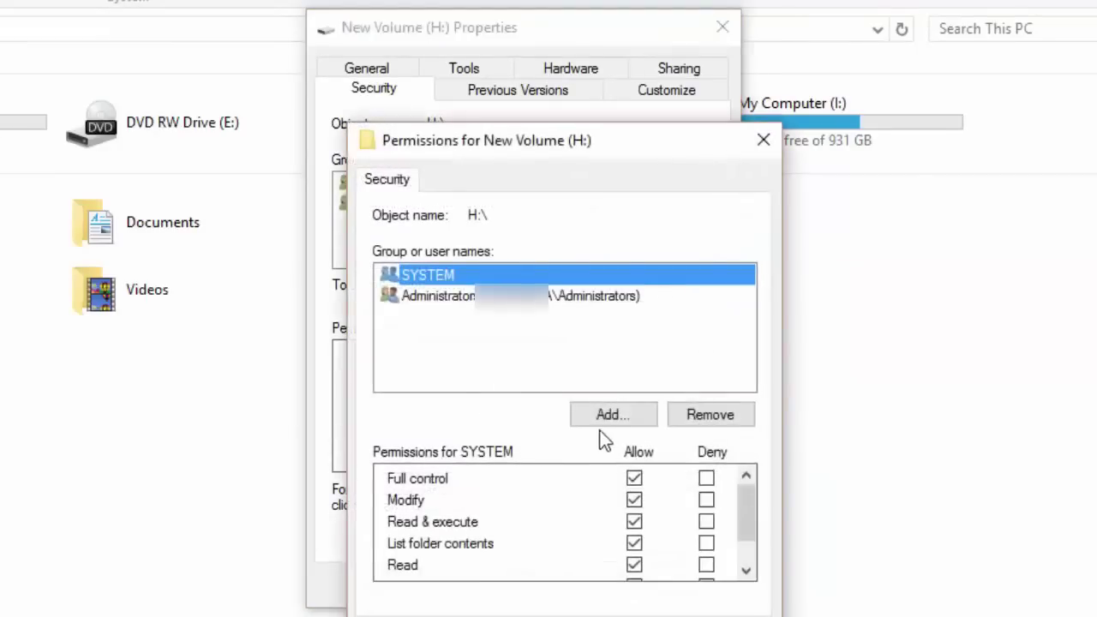
click(611, 414)
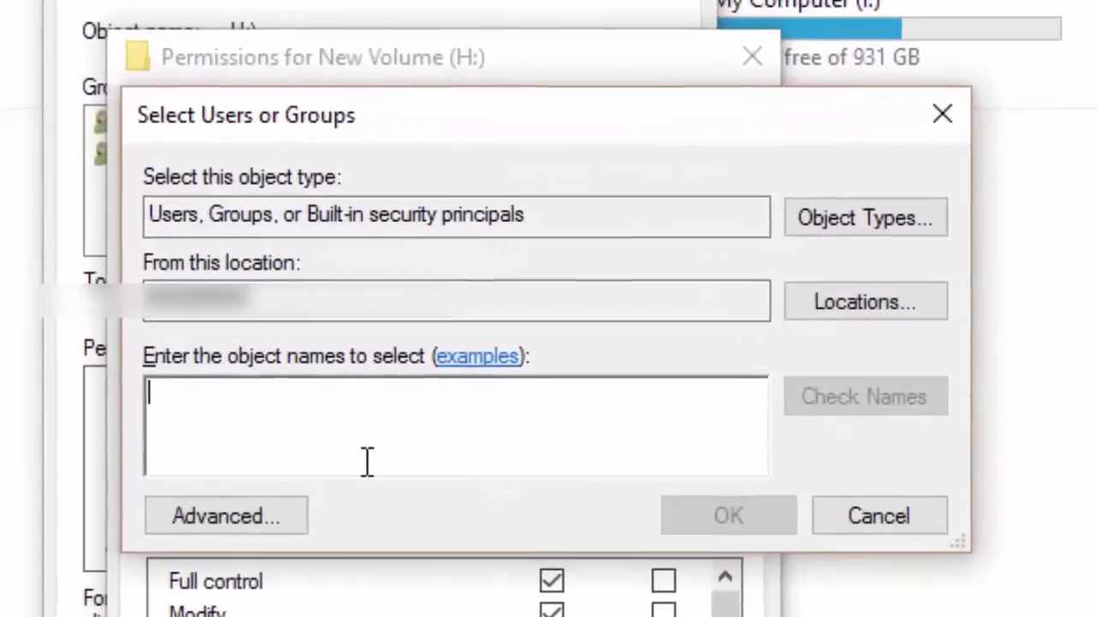
text(A)
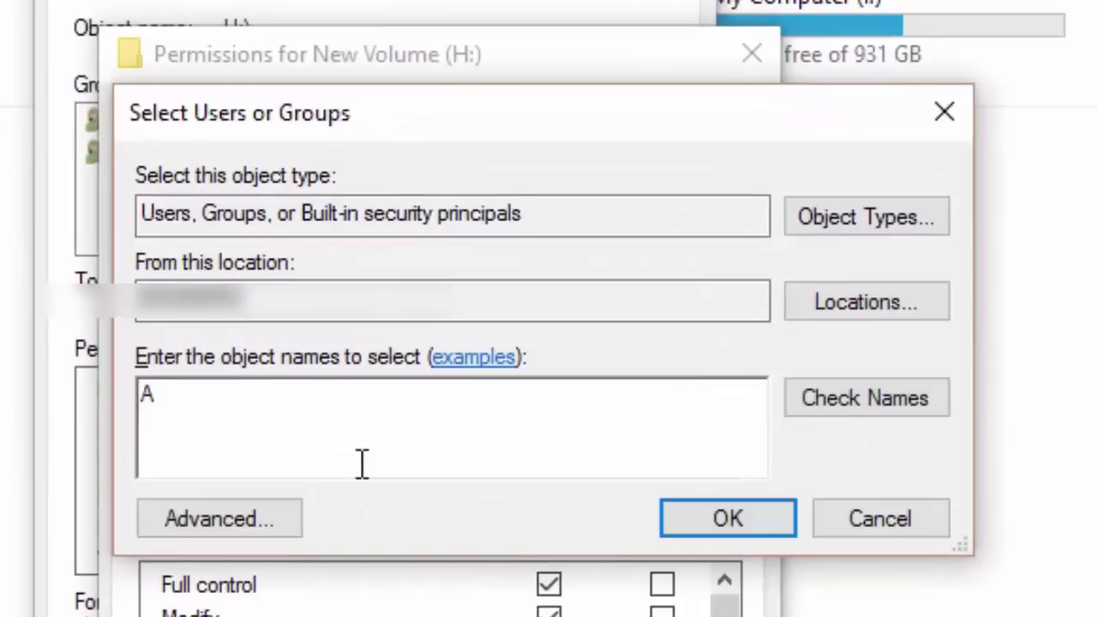
text(uthe)
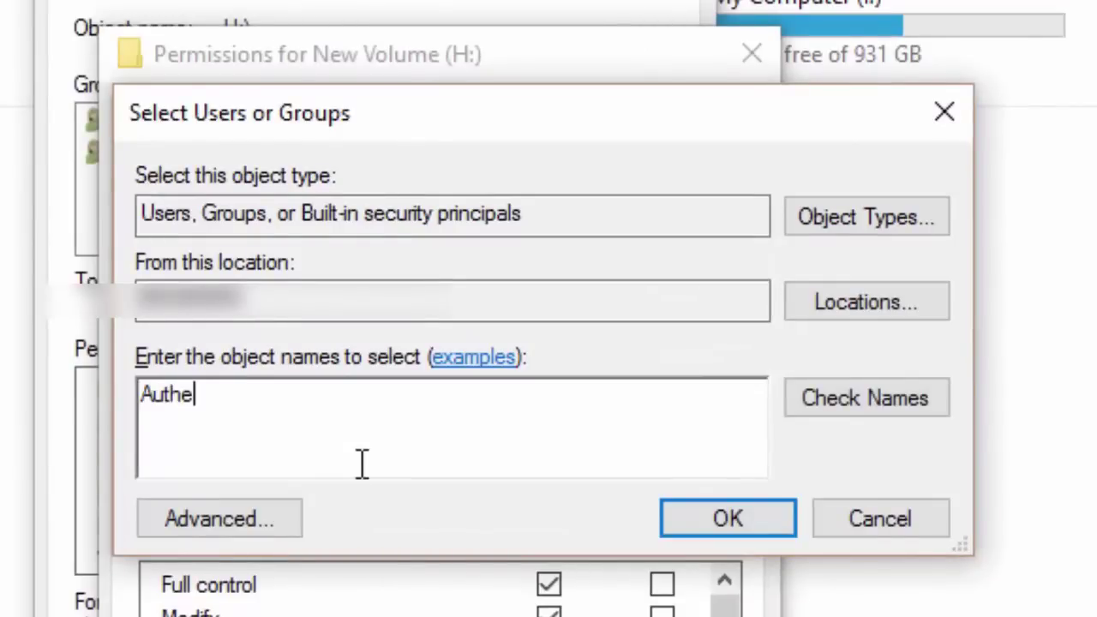
text(nticat)
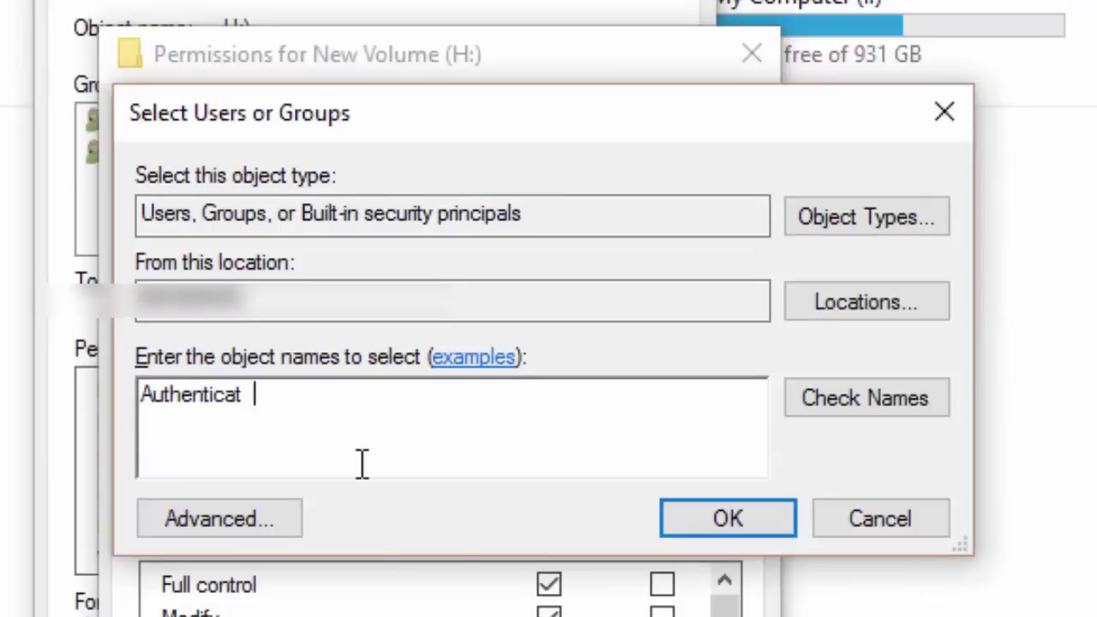
text(ed users)
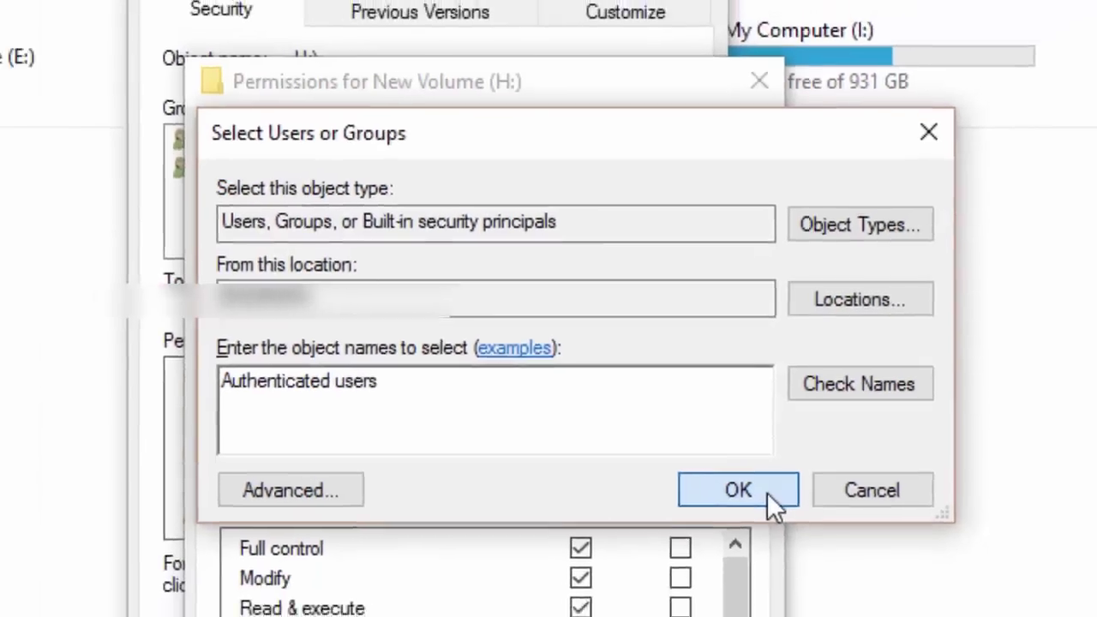
click(767, 493)
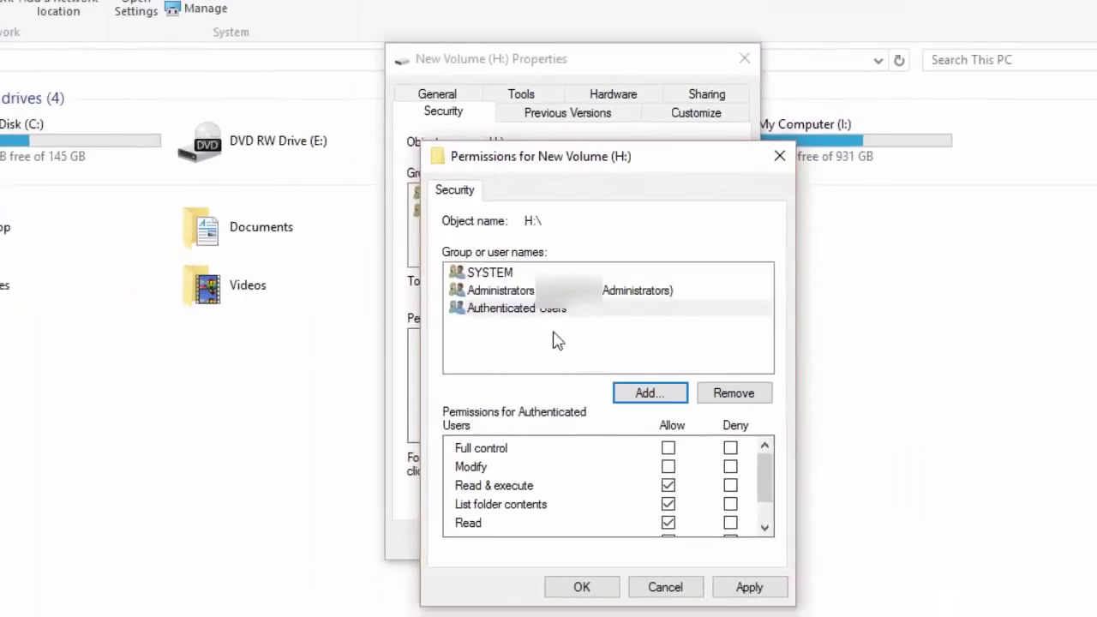
- Apply the default Authenticated Users permissions to New Volume (H:), continuing past any security errors, and close the permissions editor
mouse_move(765, 486)
mouse_down()
mouse_move(763, 525)
mouse_move(760, 484)
mouse_up()
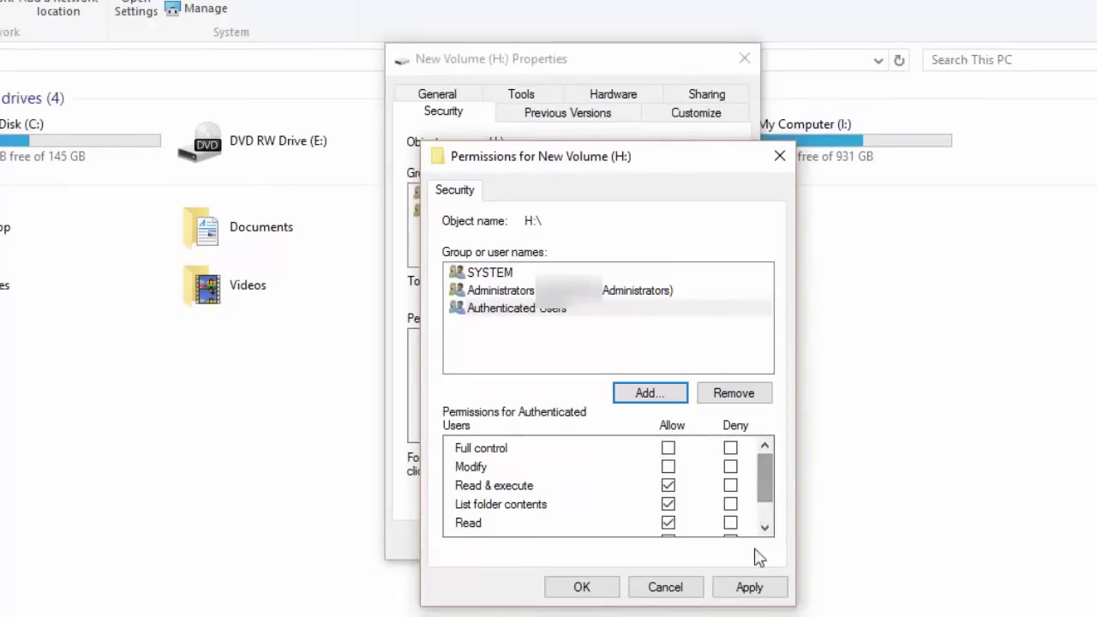
click(753, 590)
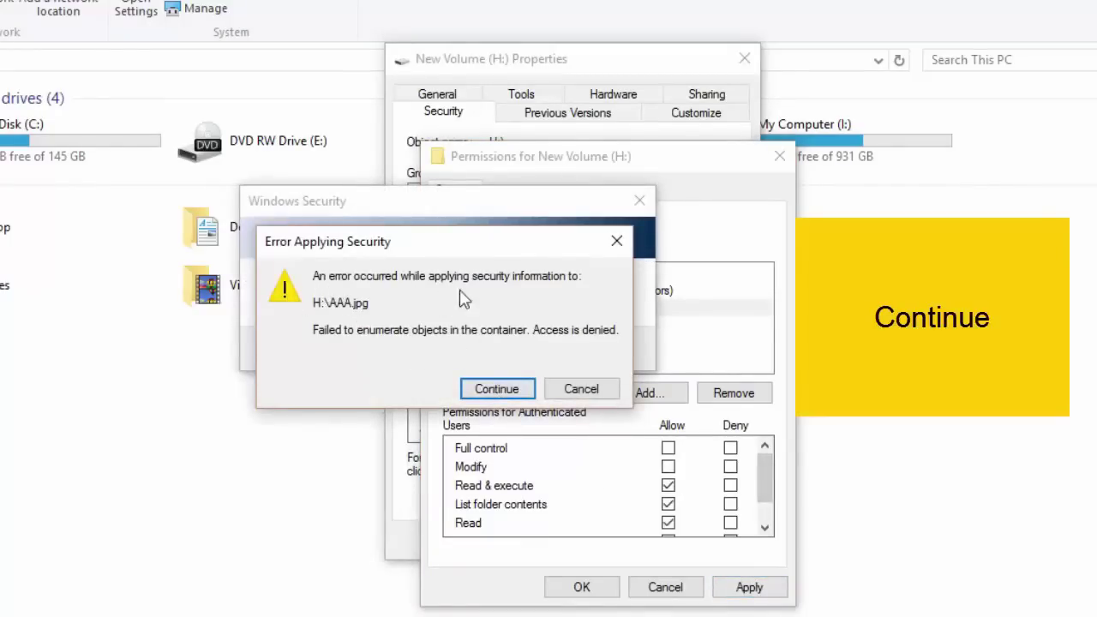
click(500, 390)
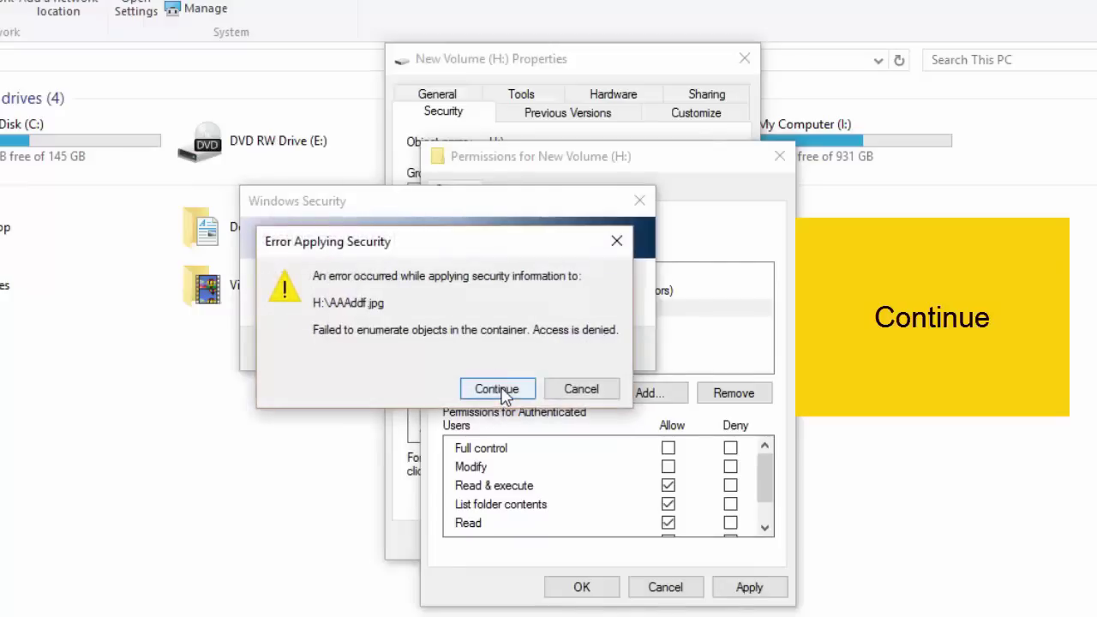
click(501, 390)
click(500, 390)
click(500, 390)
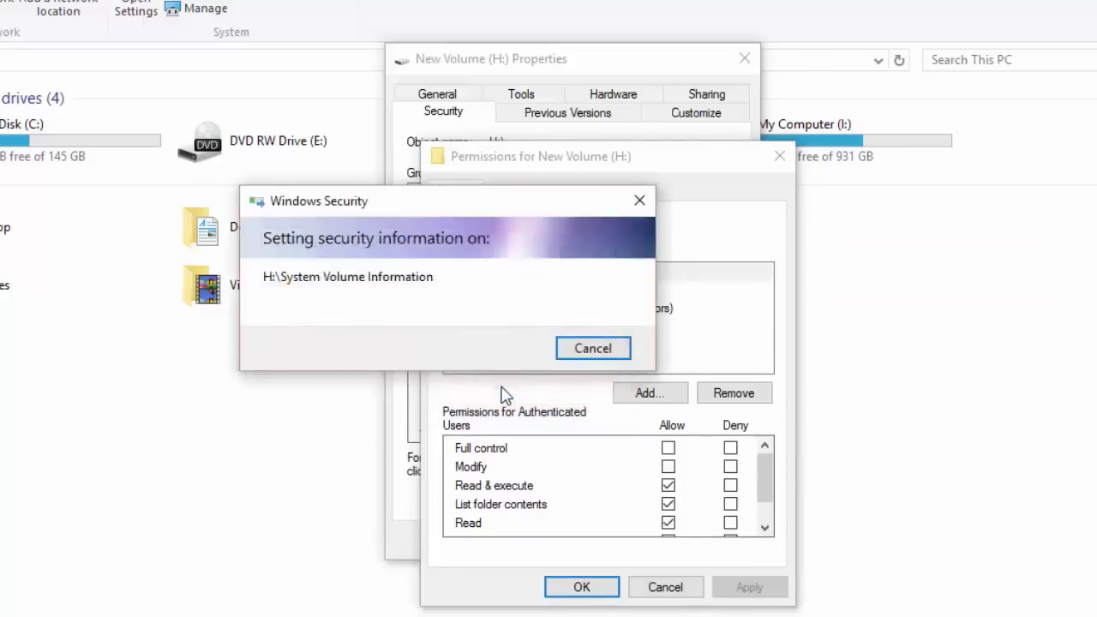
click(600, 587)
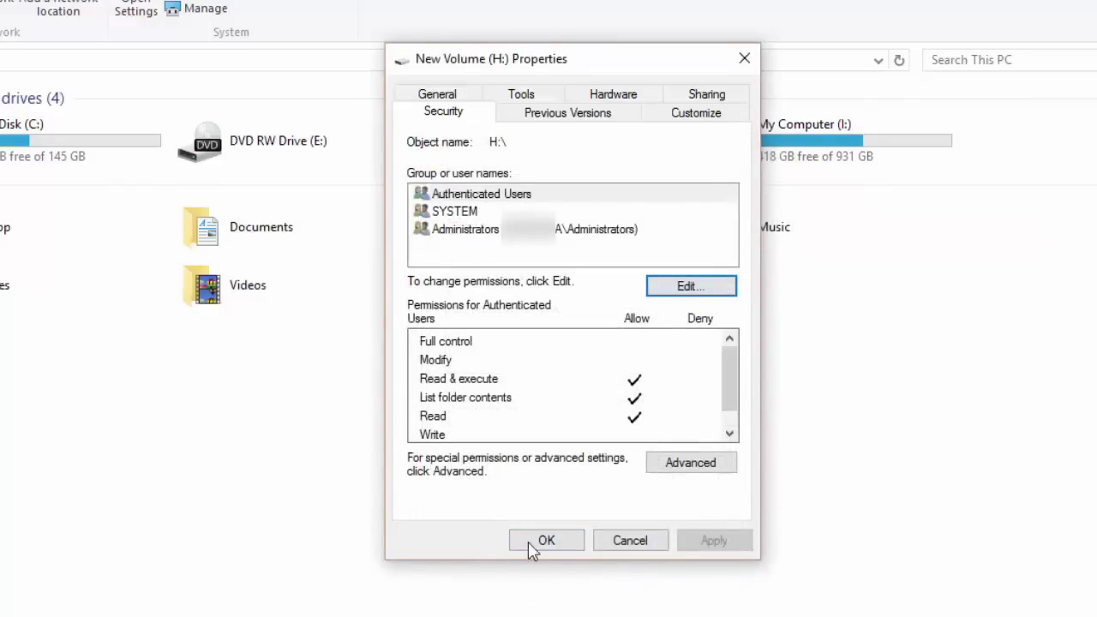
- Close the drive's properties, refresh the drive list, and open the MY Files folder on New Volume (H:)
click(549, 541)
right_click(504, 377)
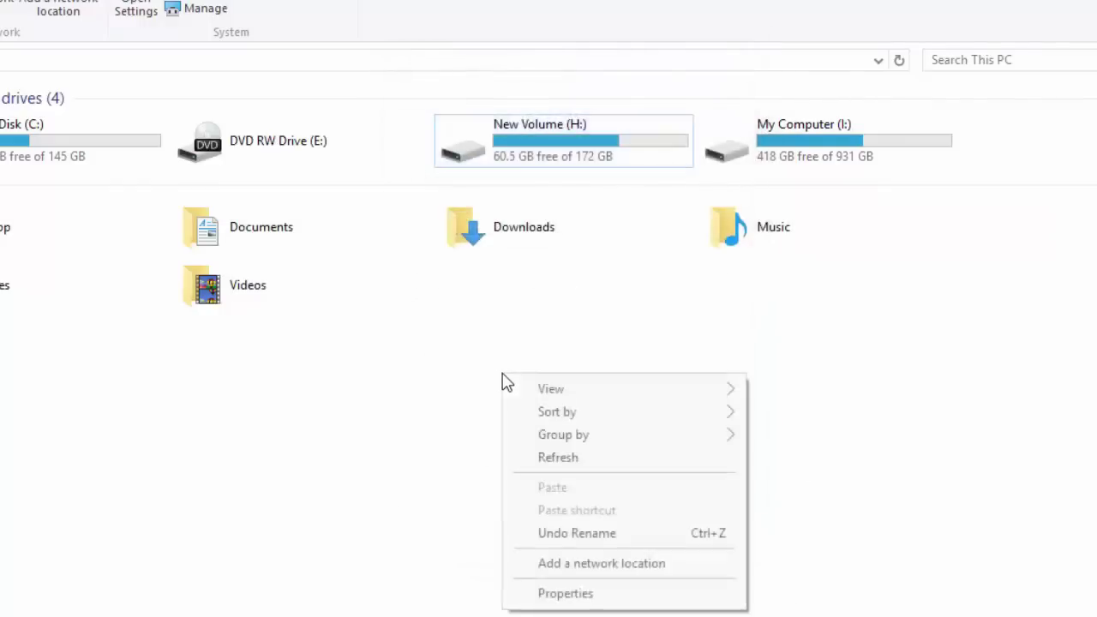
click(553, 460)
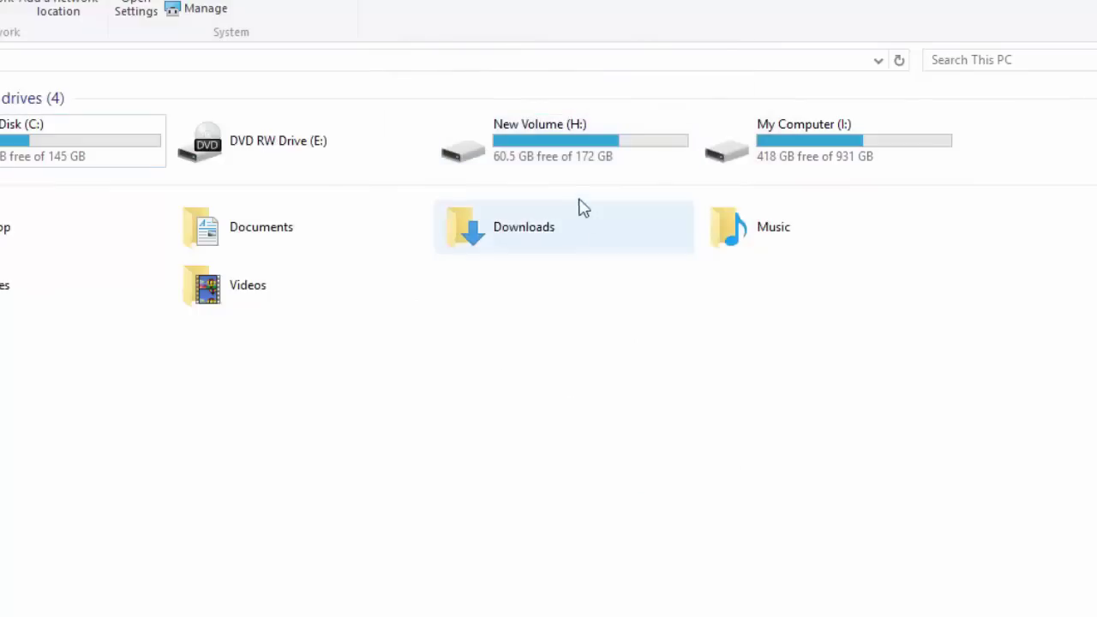
double_click(576, 143)
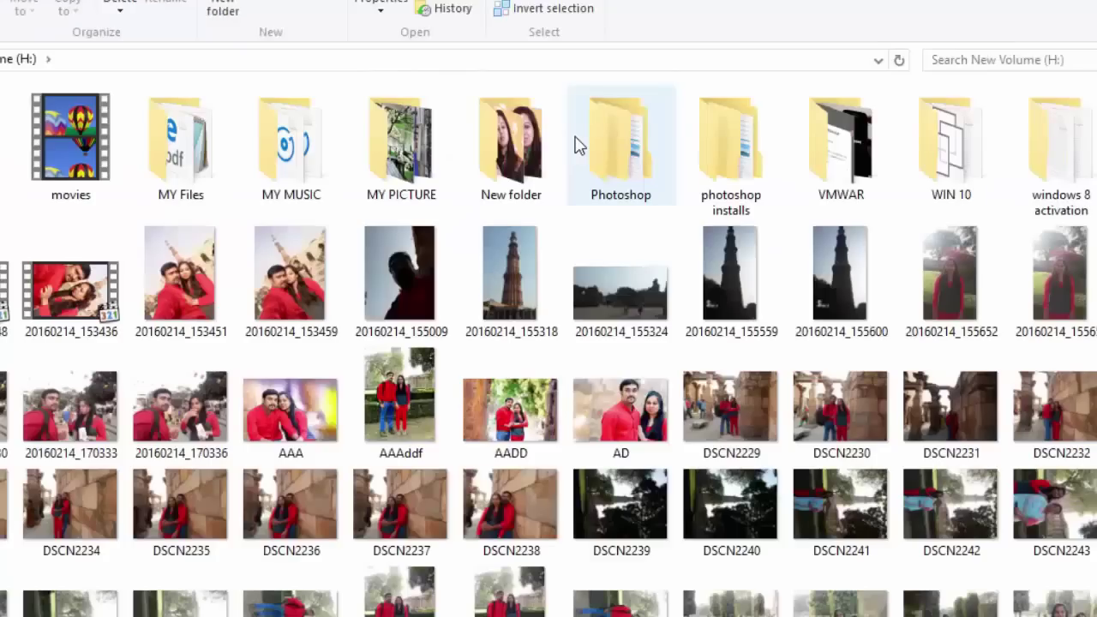
double_click(181, 156)
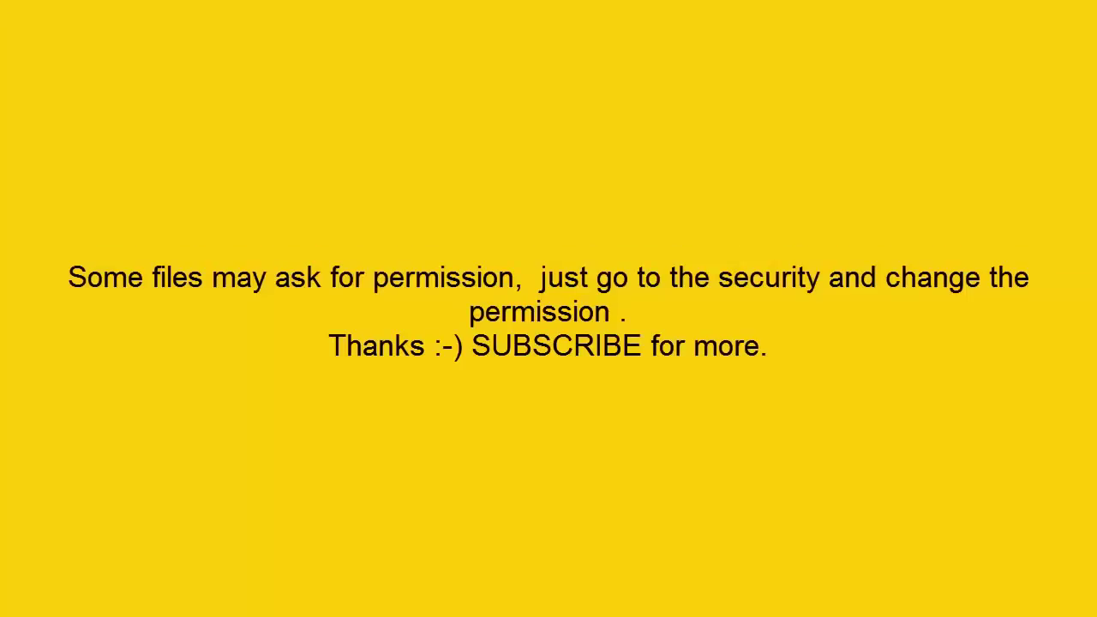